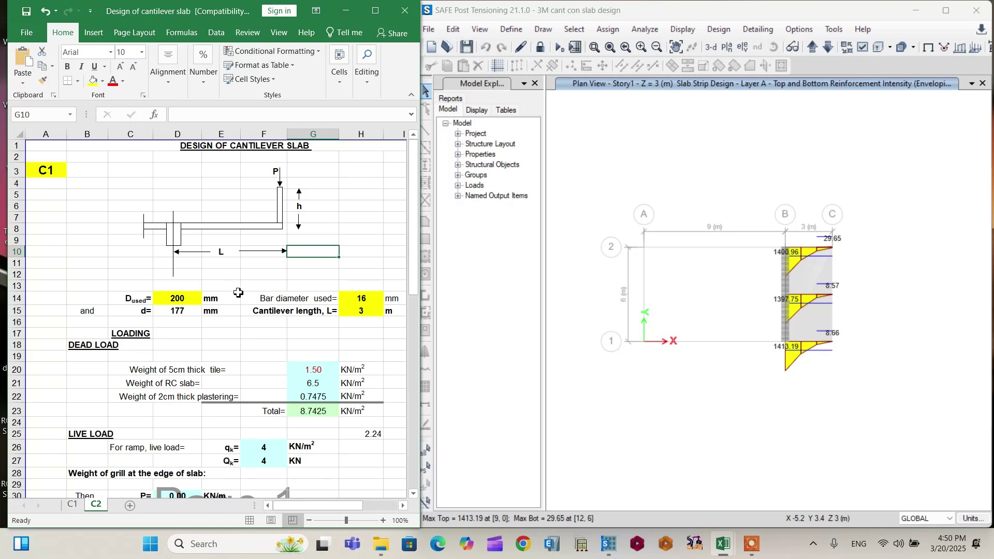
Review the cantilever slab design spreadsheet from the loading data down to the reinforcement calculations
scroll(238, 293, "down", 2)
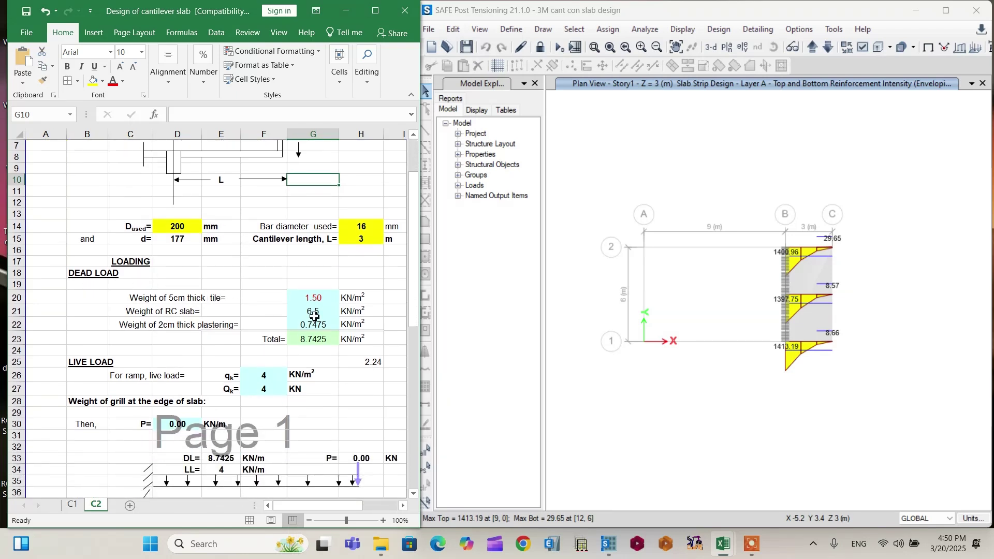
scroll(307, 285, "down", 5)
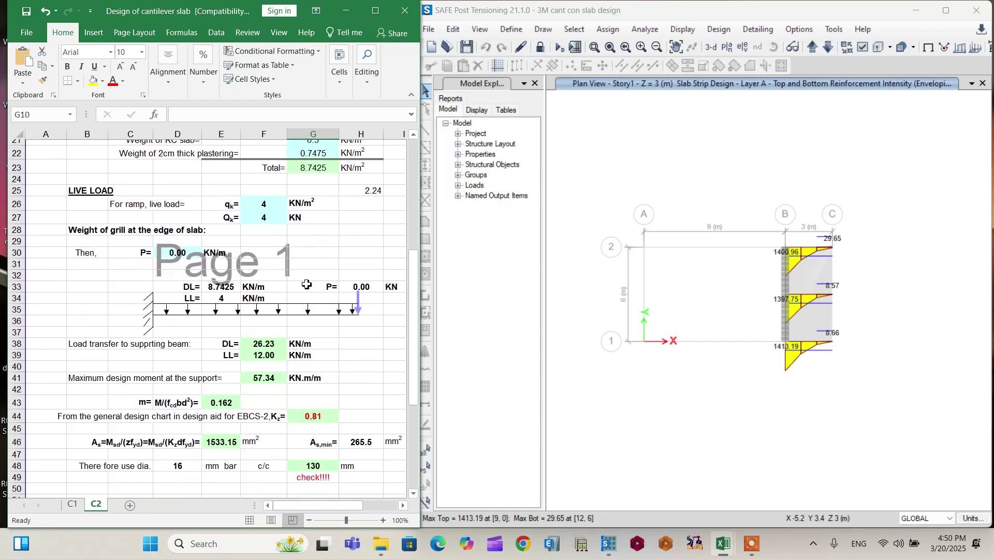
scroll(307, 284, "down", 2)
scroll(311, 291, "down", 2)
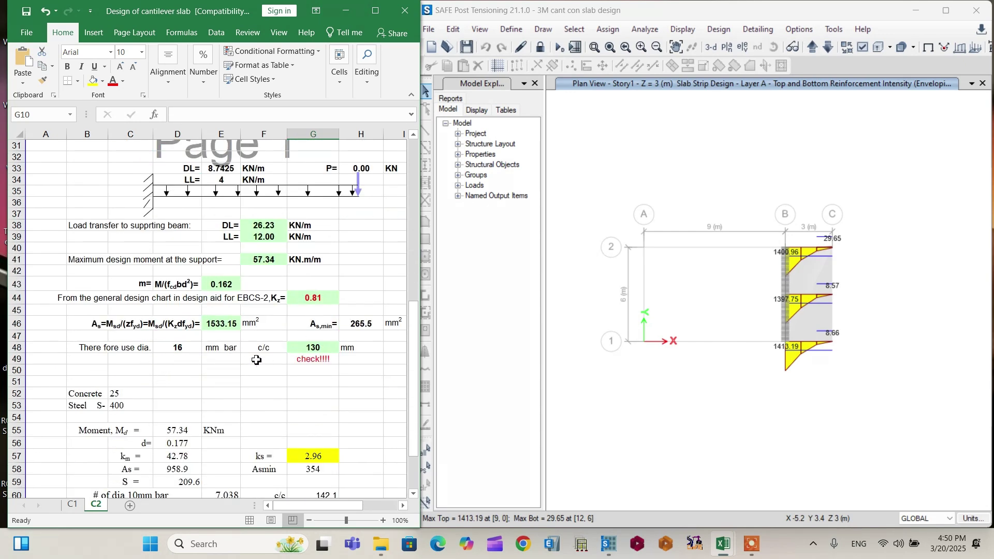
scroll(300, 363, "down", 1)
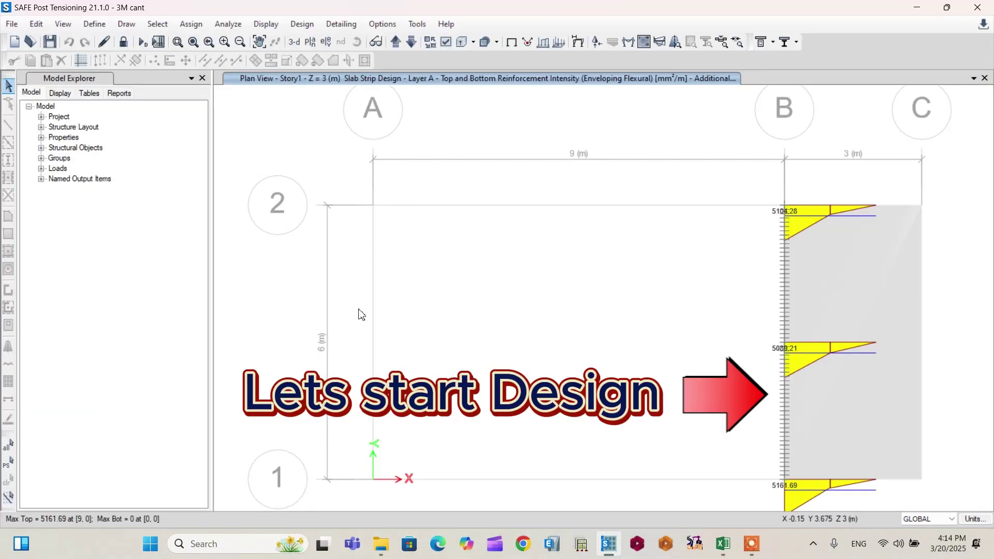
Start a new model using built-in settings with Metric SI units, Europe materials, Eurocode 4-2004 steel design and Eurocode 2-2004 concrete design
left_click(11, 24)
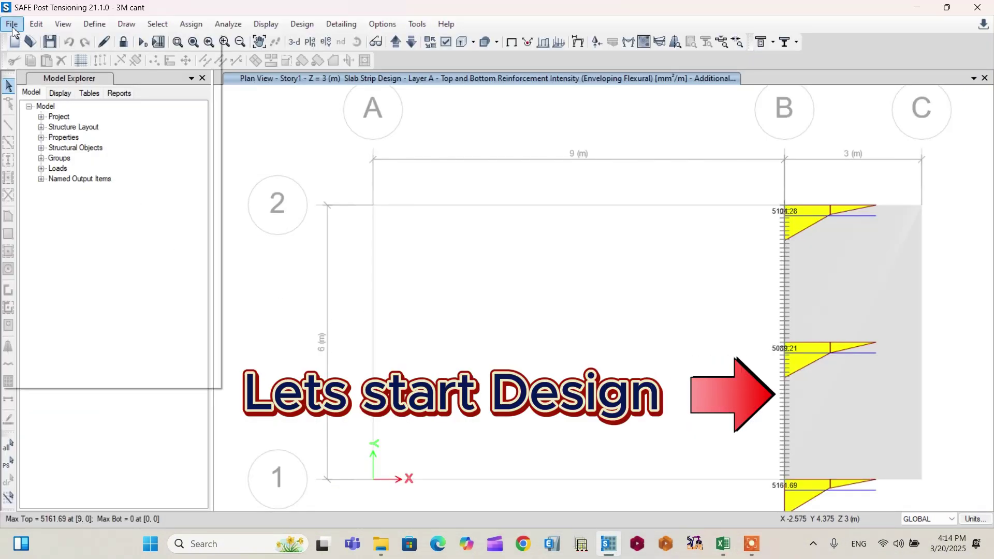
left_click(47, 41)
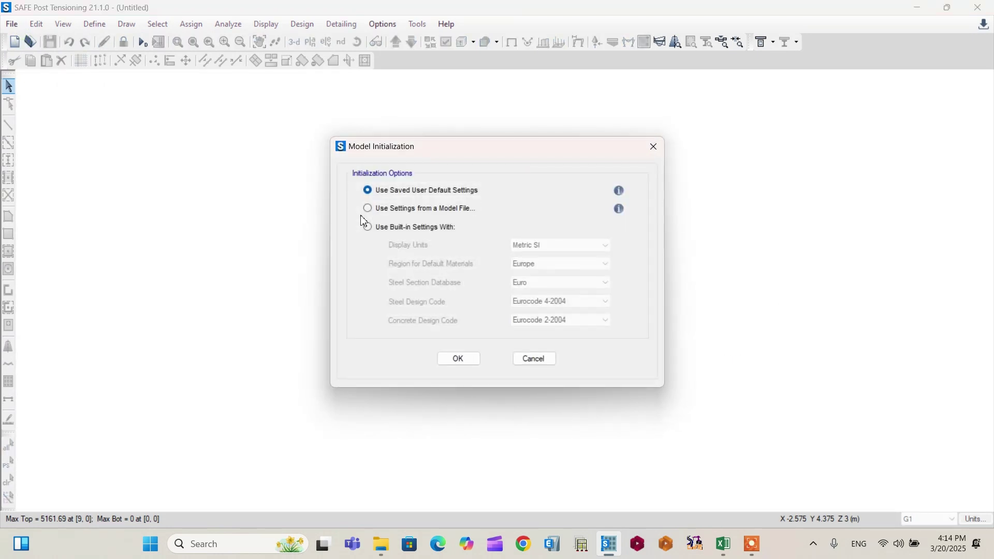
left_click(398, 229)
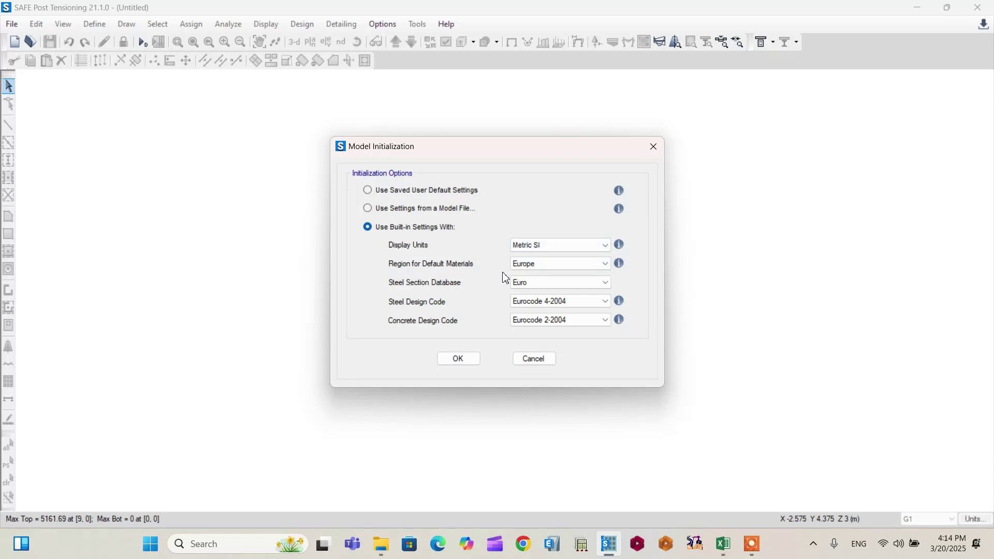
left_click(587, 266)
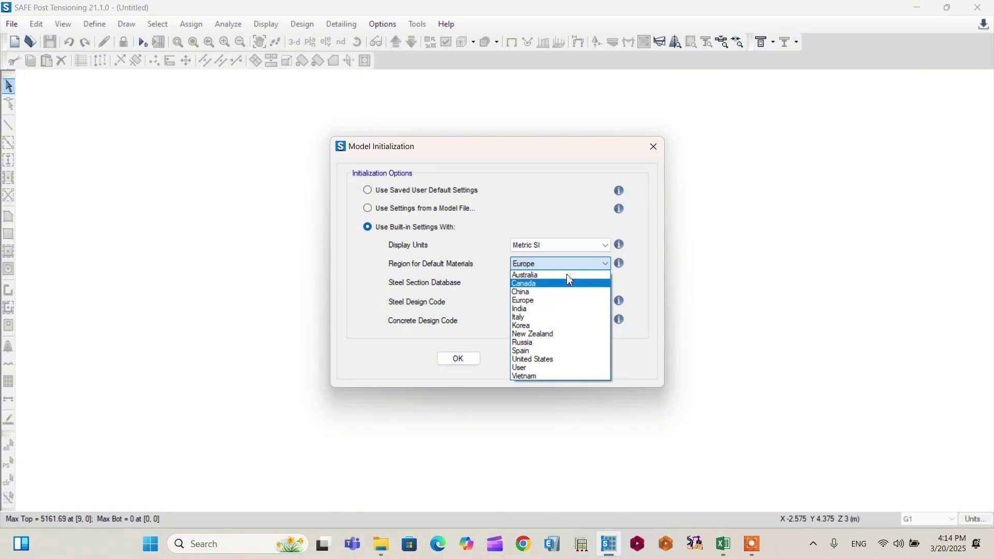
left_click(537, 302)
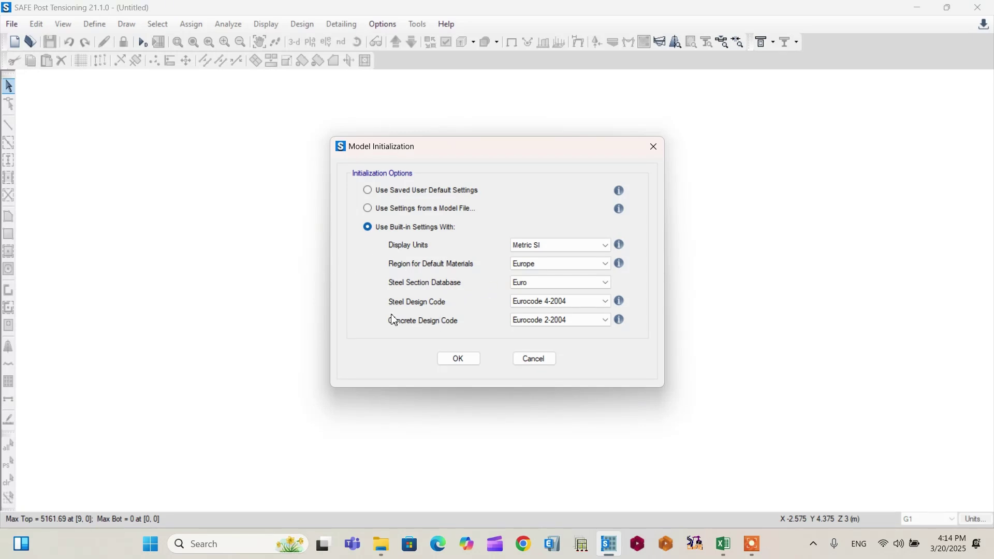
left_click(531, 303)
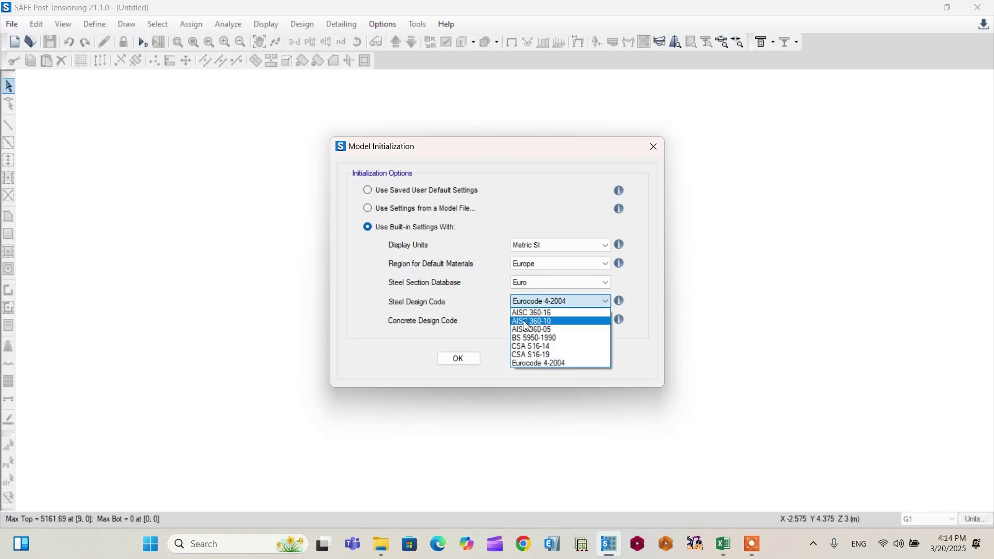
left_click(532, 306)
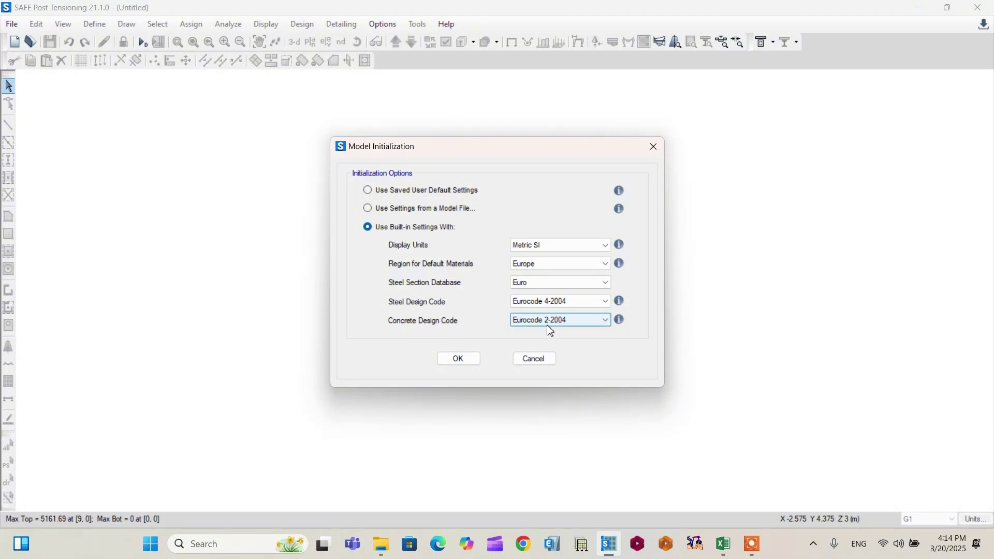
left_click(459, 359)
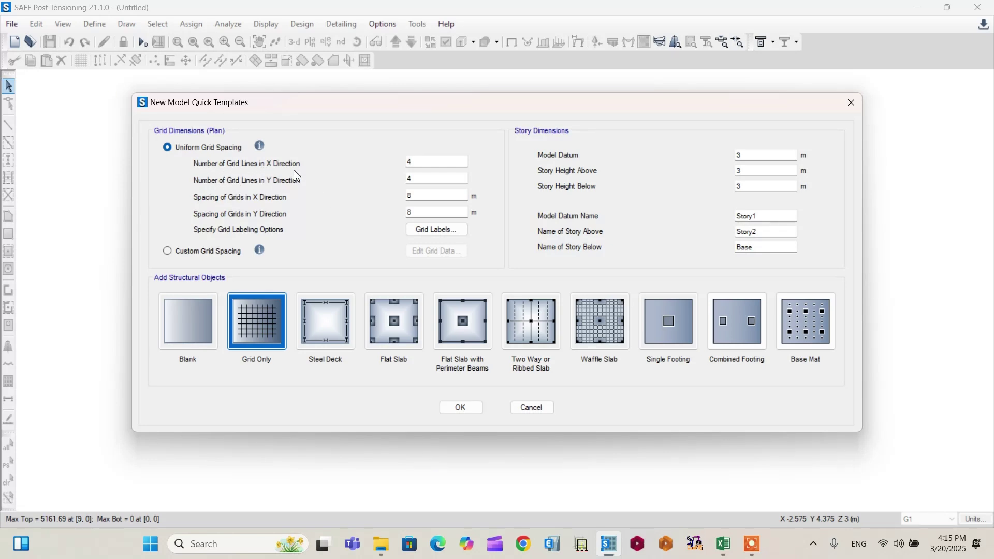
Set 3 grid lines in X and 2 in Y, keeping the X labels from A and the Y labels from 1
double_click(425, 161)
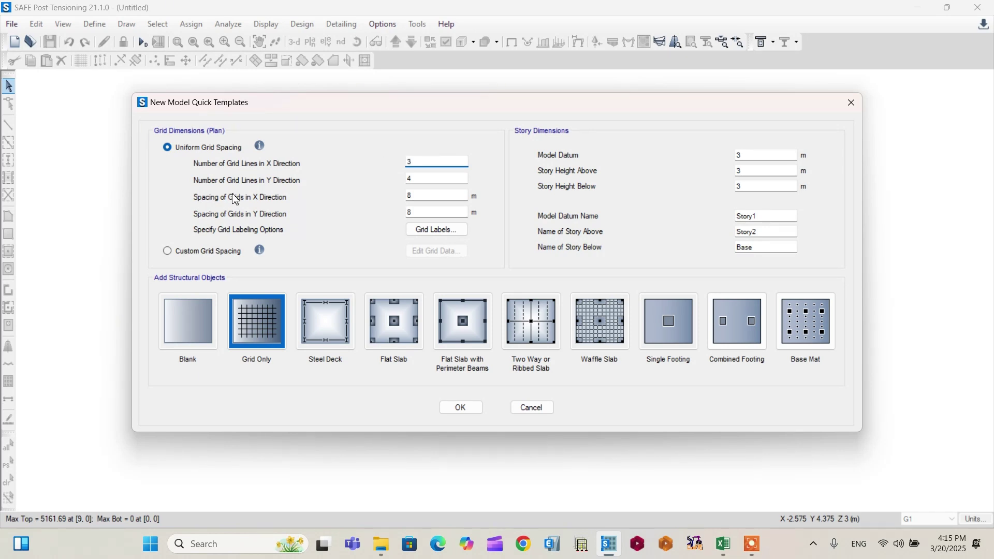
double_click(421, 179)
left_click(438, 229)
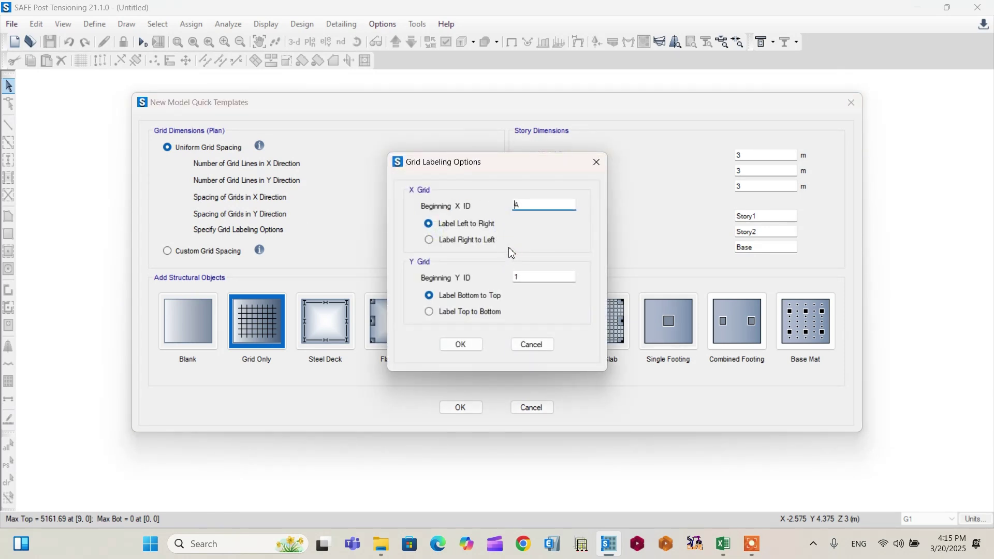
left_click(461, 345)
Switch to custom grid spacing and set the X spacings to 9 m and 3 m and the Y spacing to 6 m
left_click(195, 253)
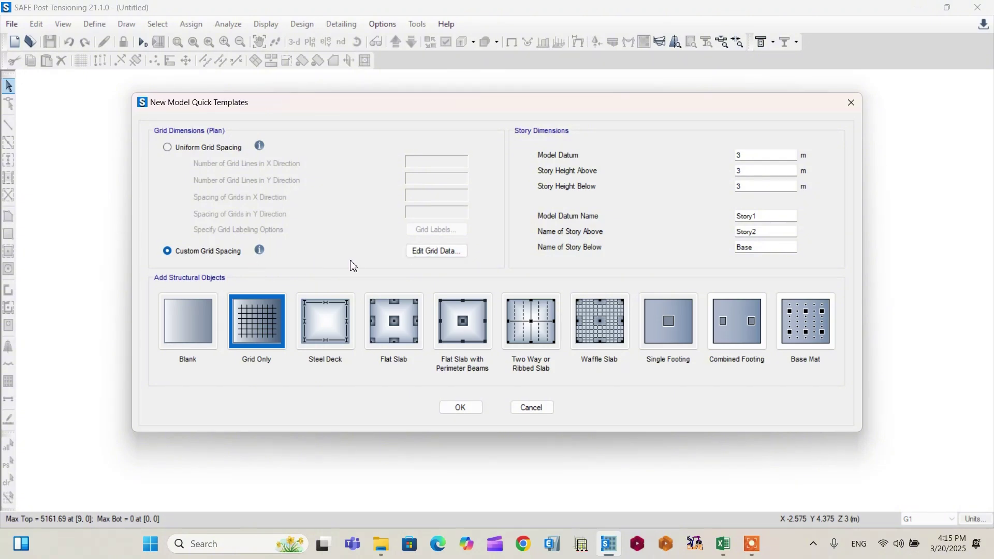
left_click(434, 252)
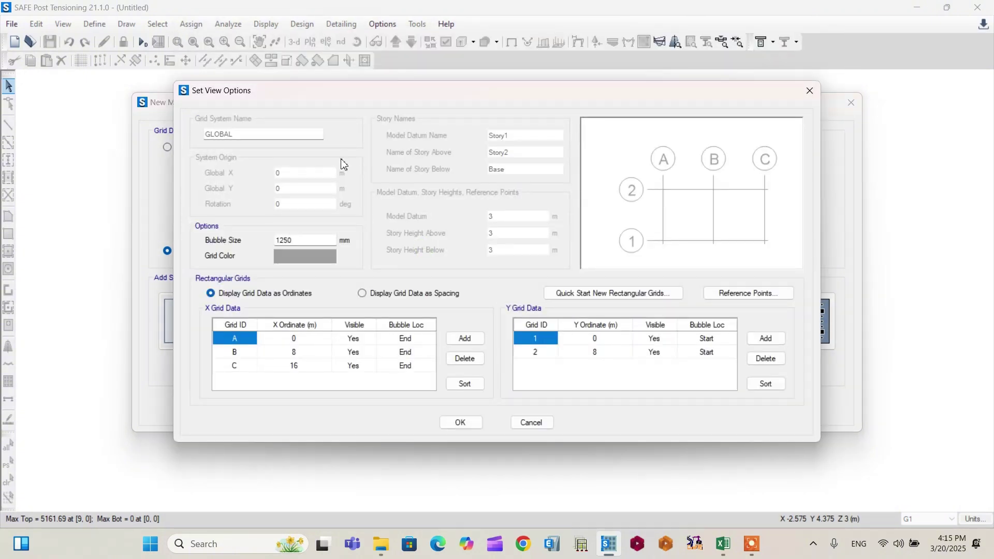
left_click(388, 299)
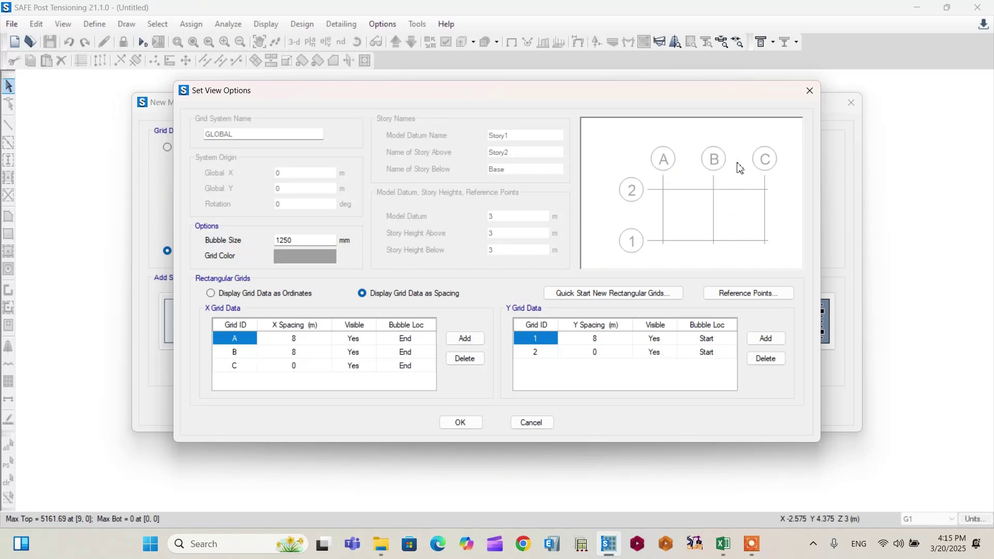
left_click(300, 340)
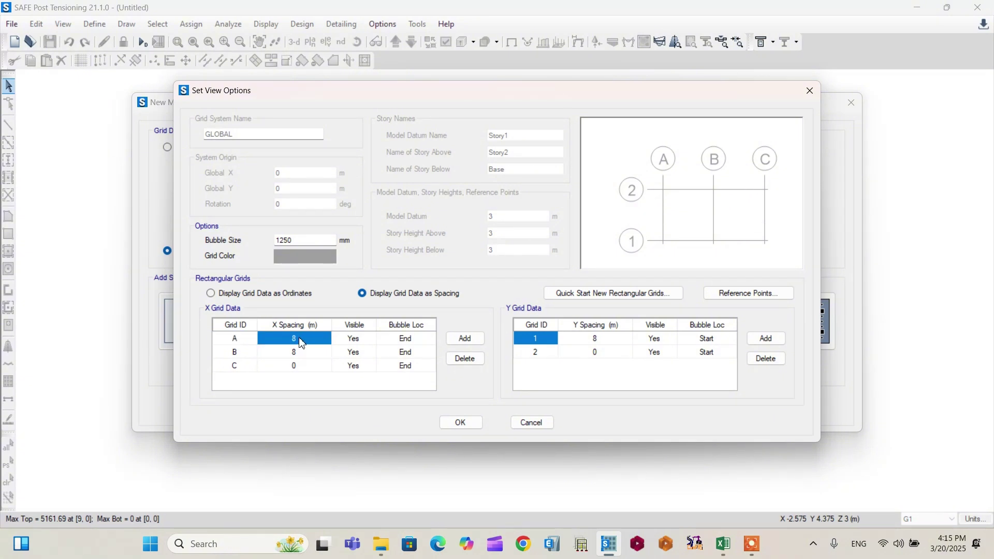
type("9")
left_click(301, 352)
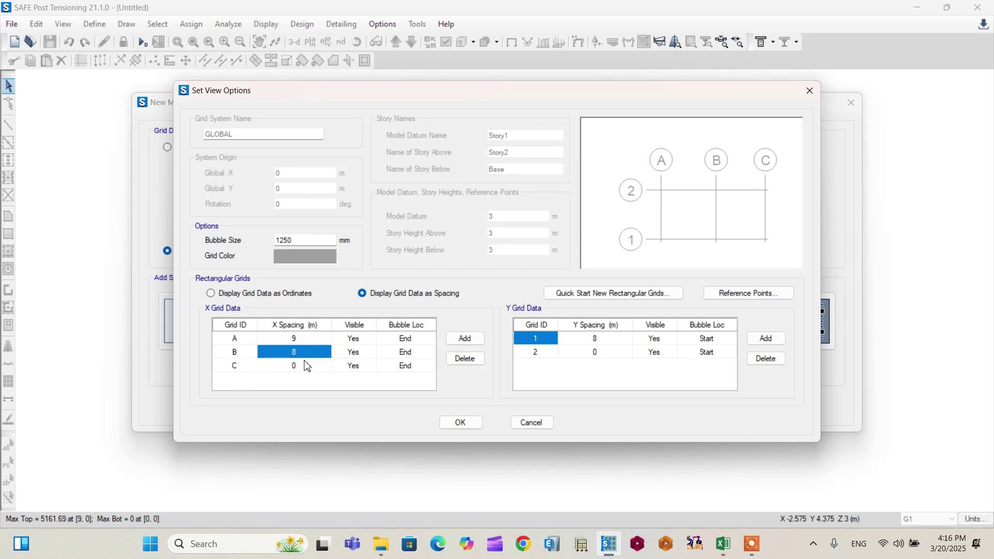
type("3")
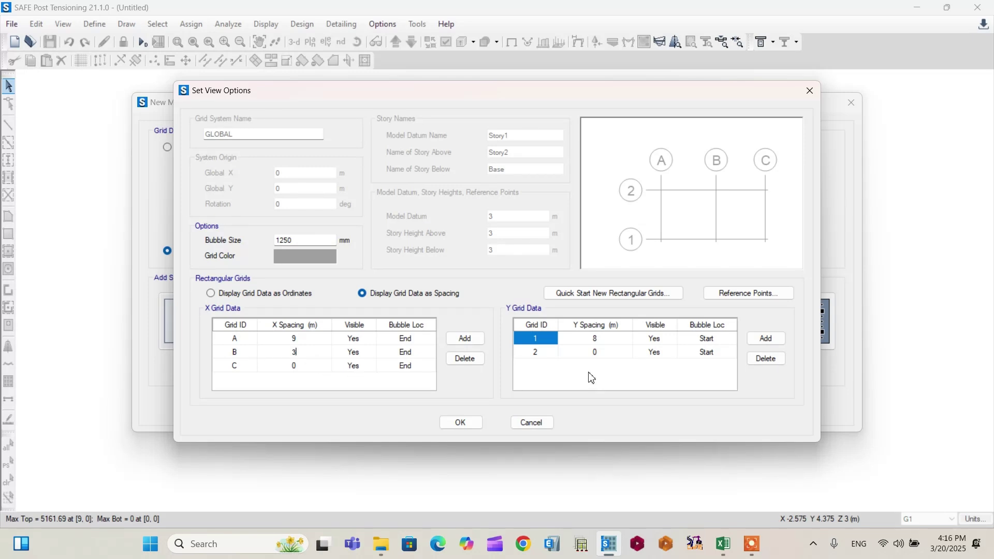
left_click(607, 339)
left_click(609, 339)
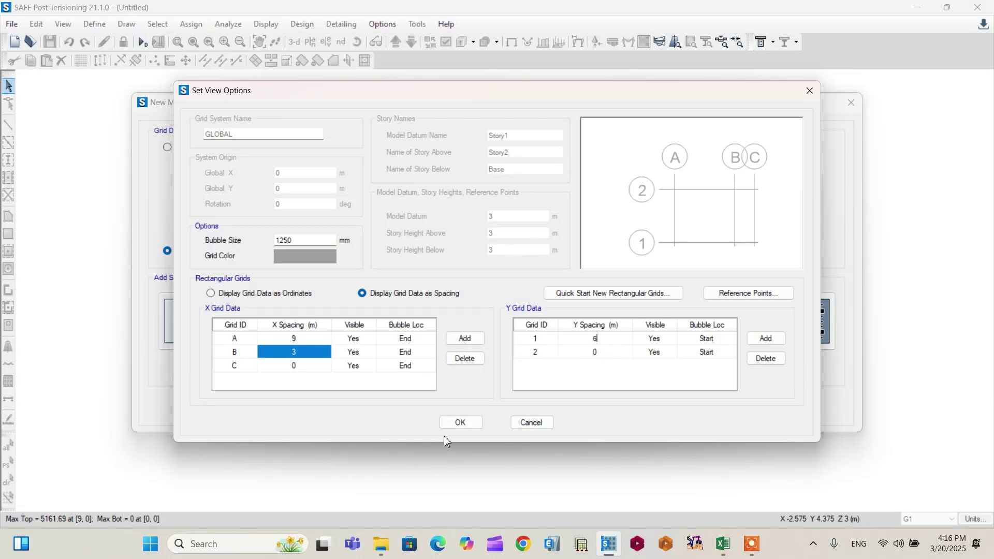
left_click(460, 422)
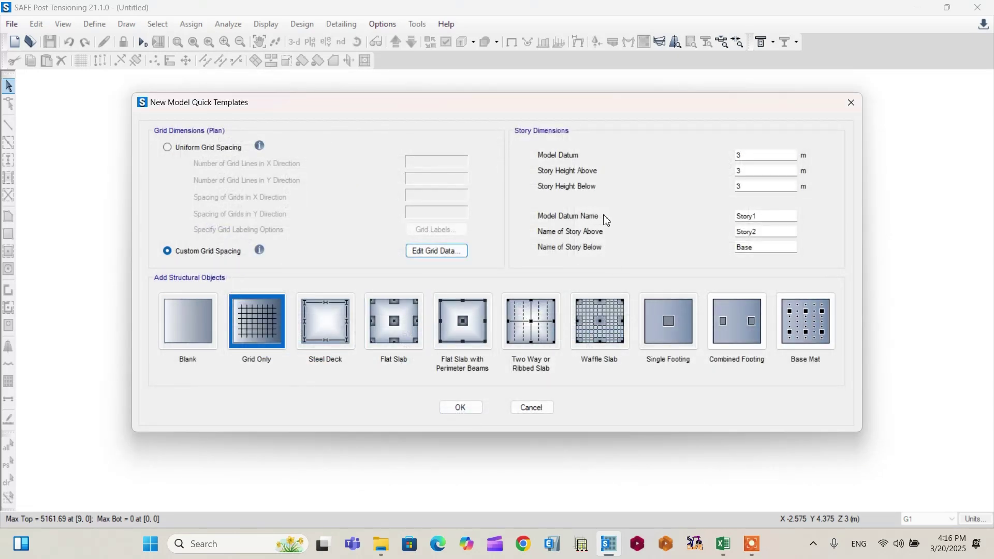
Create the model from the Grid Only template
left_click(253, 315)
left_click(458, 409)
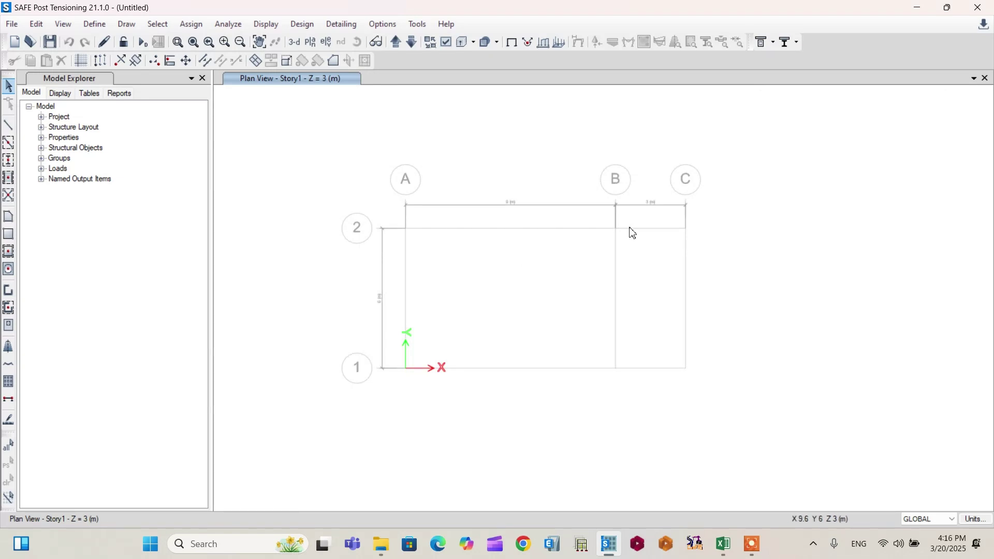
scroll(648, 230, "up", 2)
scroll(649, 202, "down", 2)
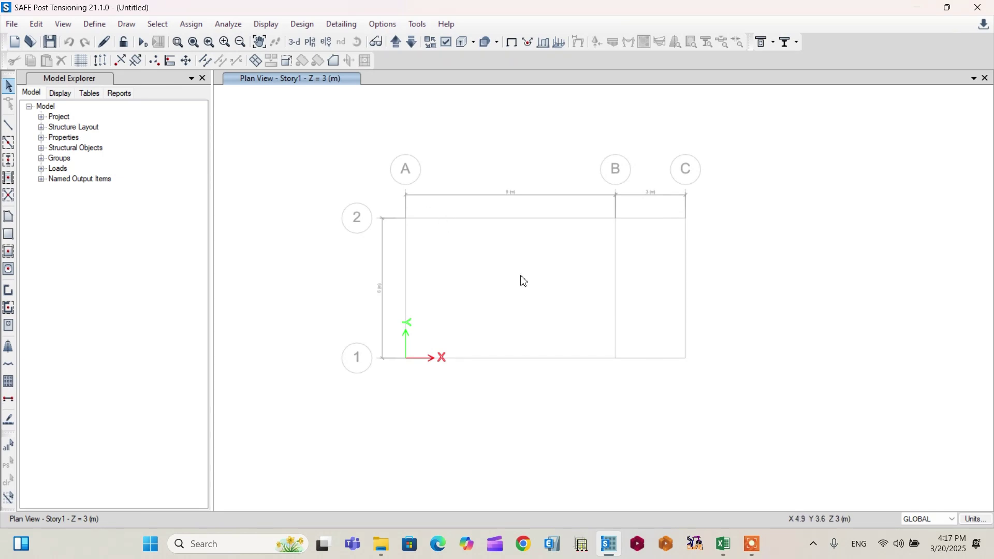
Rename the Rebar material to S500 and open its design property data
left_click(94, 25)
left_click(105, 41)
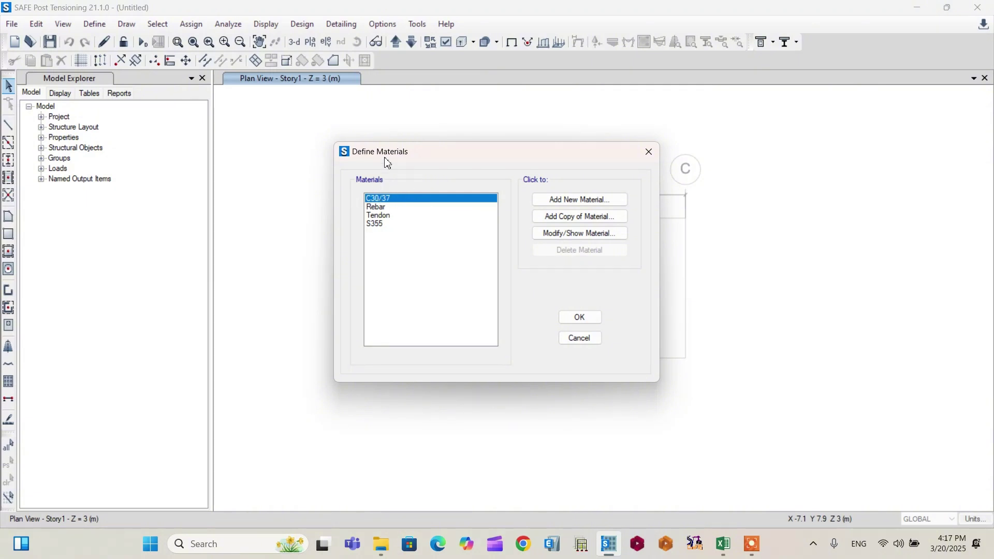
left_click(386, 208)
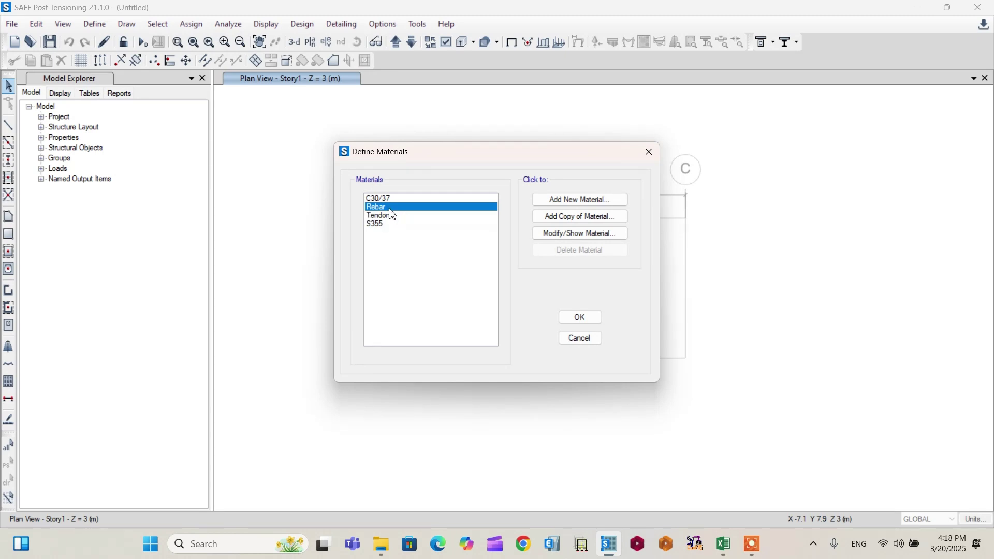
left_click(546, 236)
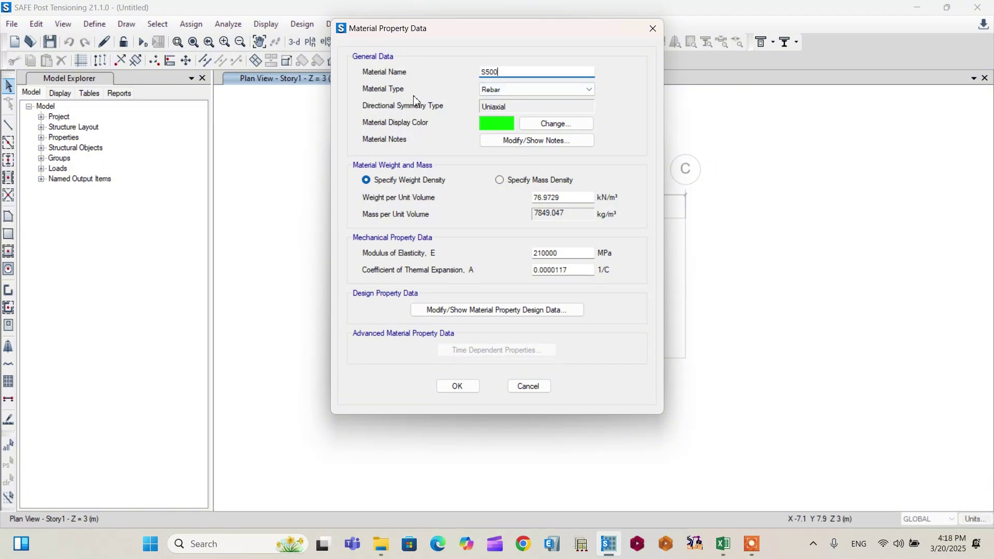
left_click(563, 253)
left_click(461, 310)
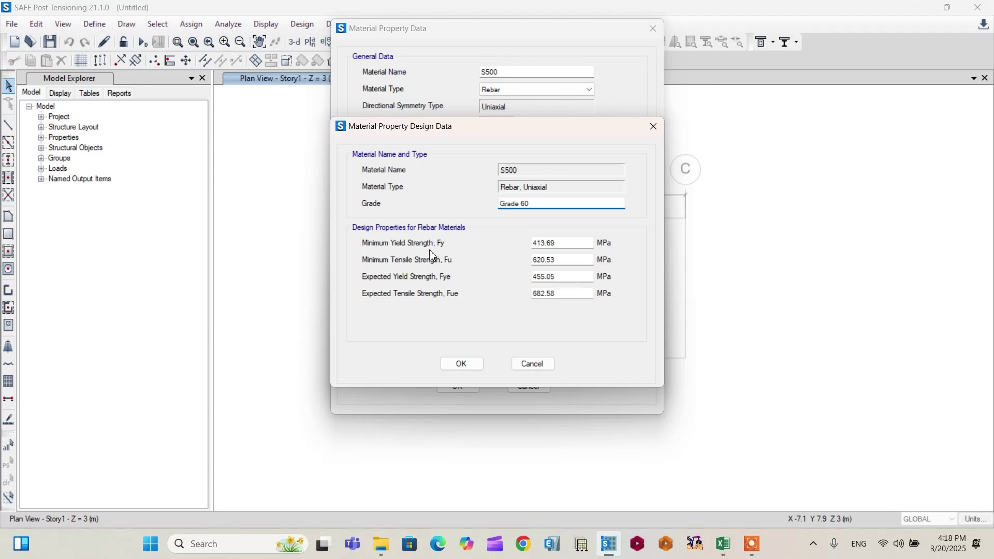
Set the S500 rebar's minimum yield strength to 500/1.15 MPa and its minimum tensile strength to 500 MPa
double_click(555, 243)
type("500")
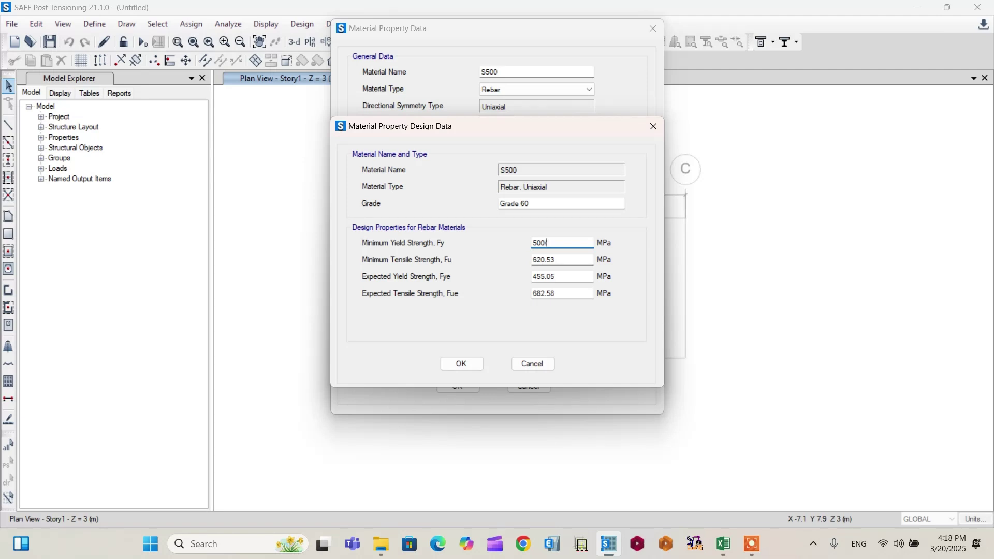
type("/1.15")
key("Return")
double_click(549, 260)
type("500")
double_click(550, 259)
type("5")
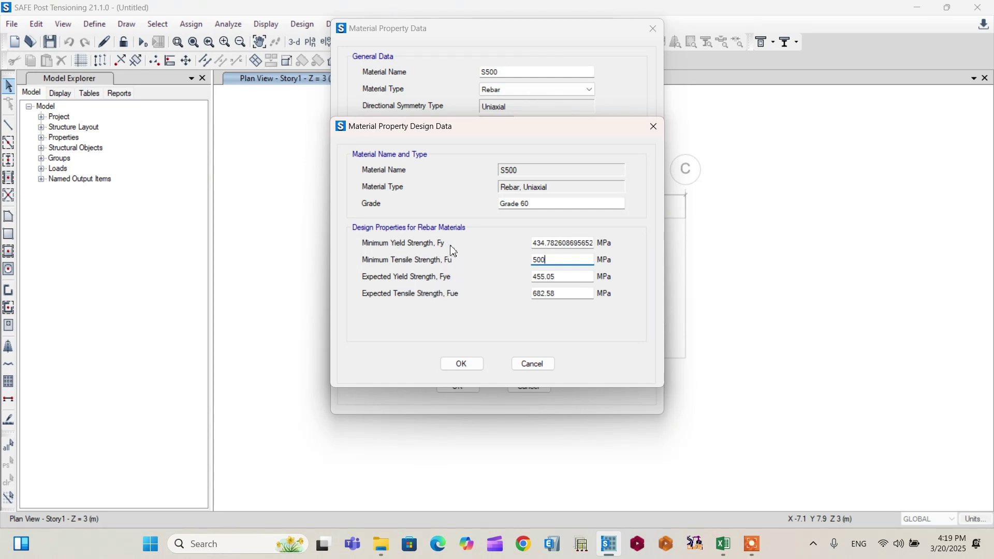
Copy the rebar's minimum yield strength value into its expected yield strength
double_click(537, 244)
right_click(581, 243)
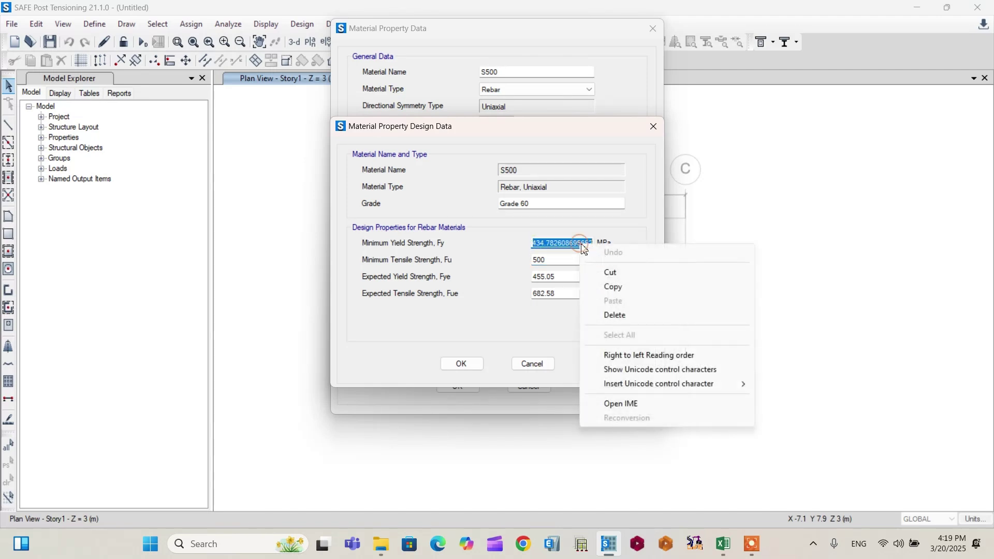
left_click(616, 289)
double_click(572, 277)
right_click(542, 280)
left_click(572, 331)
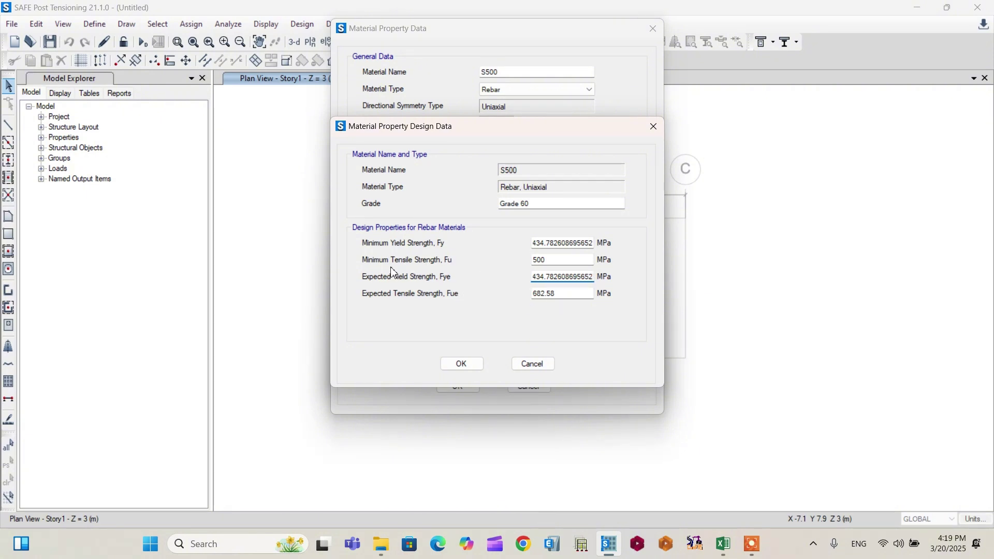
Set the rebar's expected tensile strength to 500 MPa and accept the material definitions
double_click(559, 295)
type("500")
left_click(462, 364)
left_click(457, 386)
key("Return")
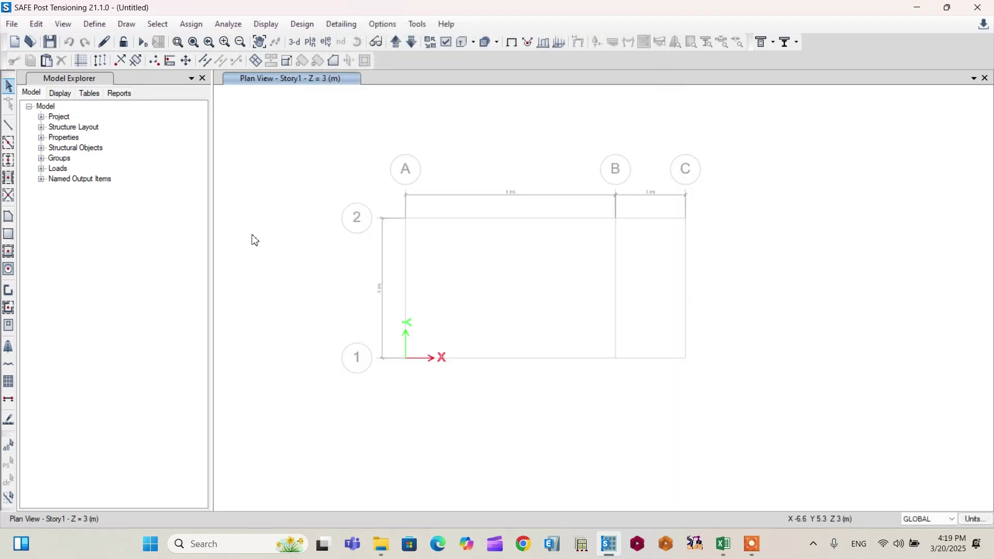
Review the Dead and Live load patterns and accept the definitions
left_click(95, 24)
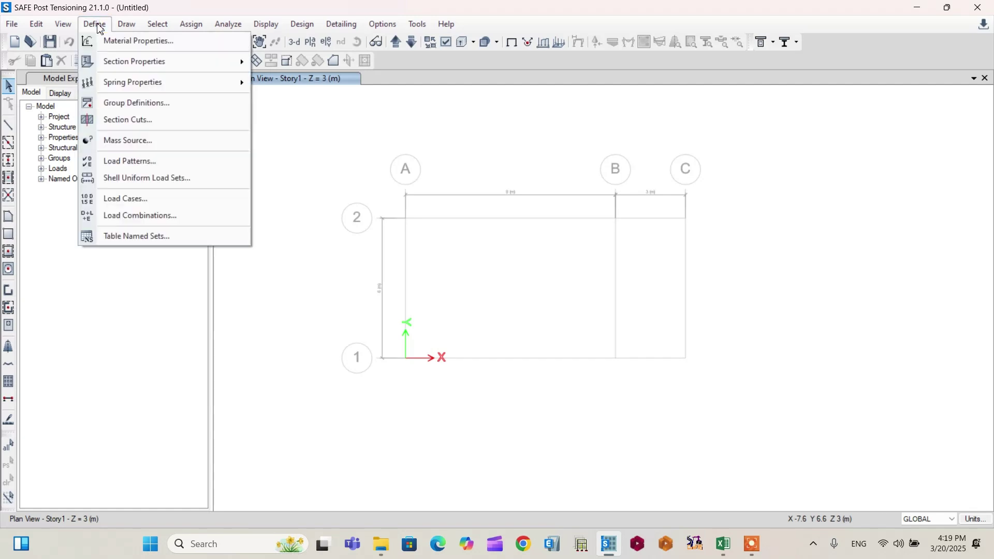
left_click(126, 161)
left_click(369, 260)
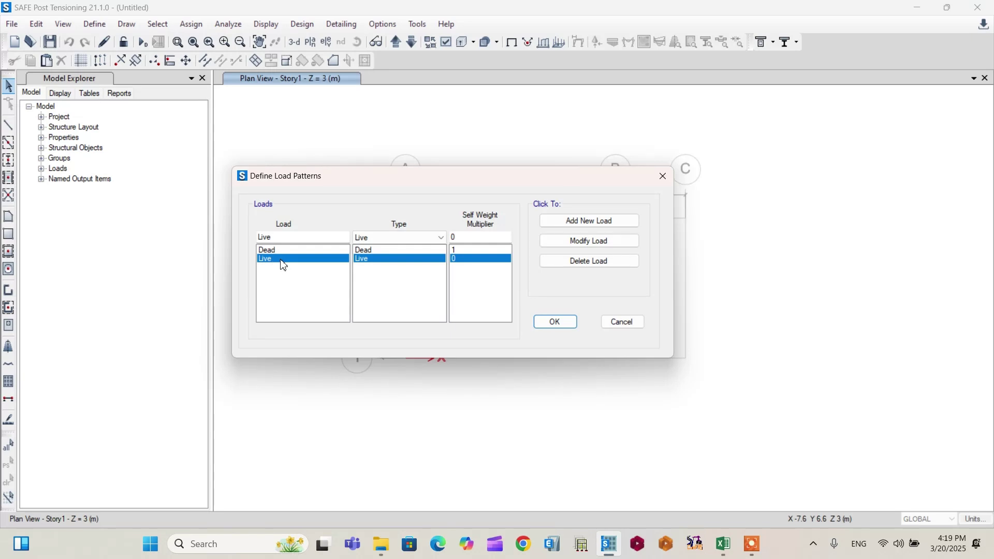
left_click(550, 323)
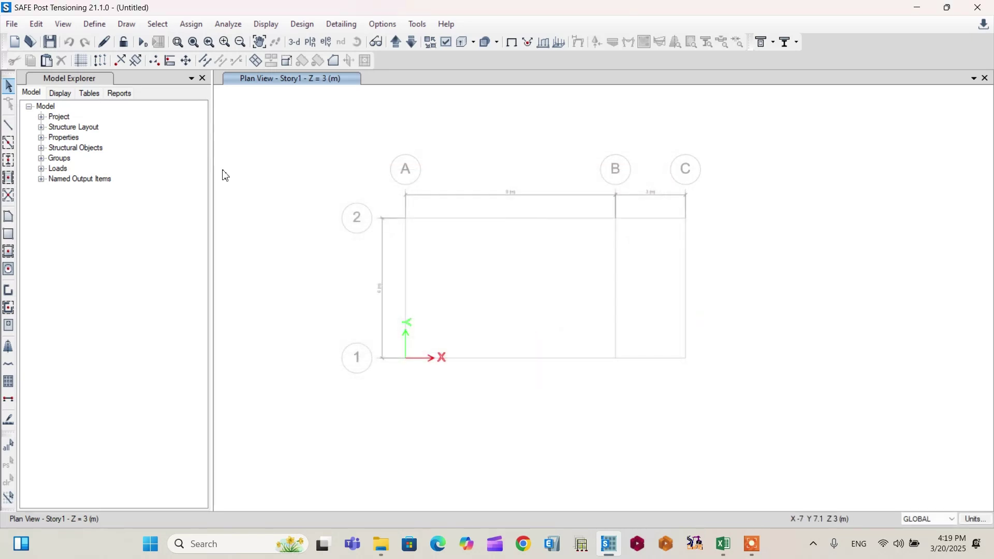
Create a linear add load combination named Comb1 SLS with Dead and Live, each with scale factor 1
left_click(93, 25)
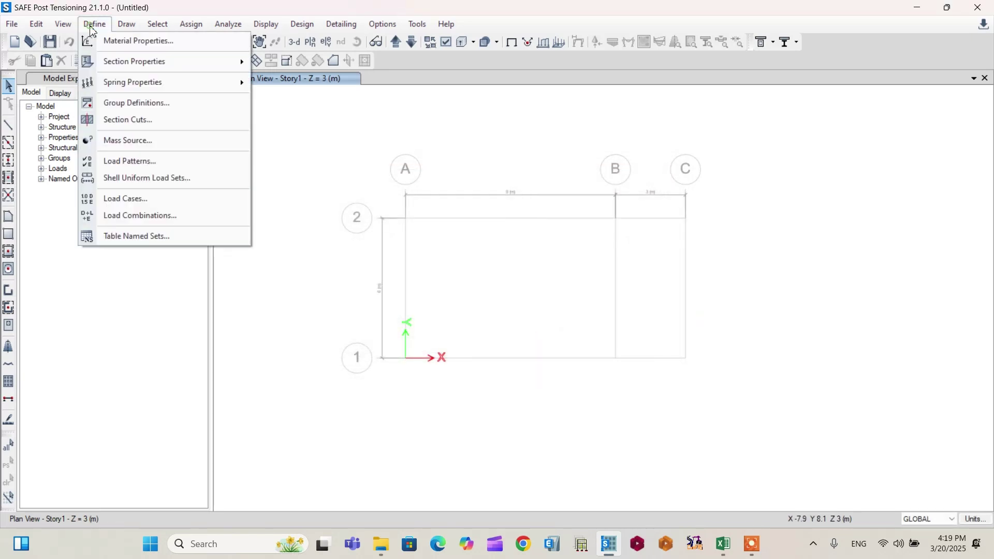
left_click(120, 218)
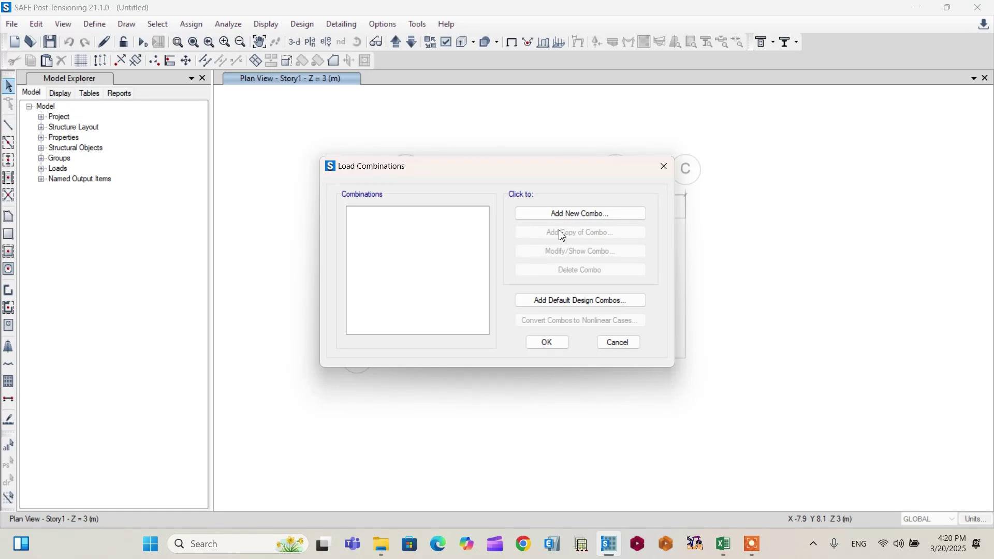
left_click(560, 214)
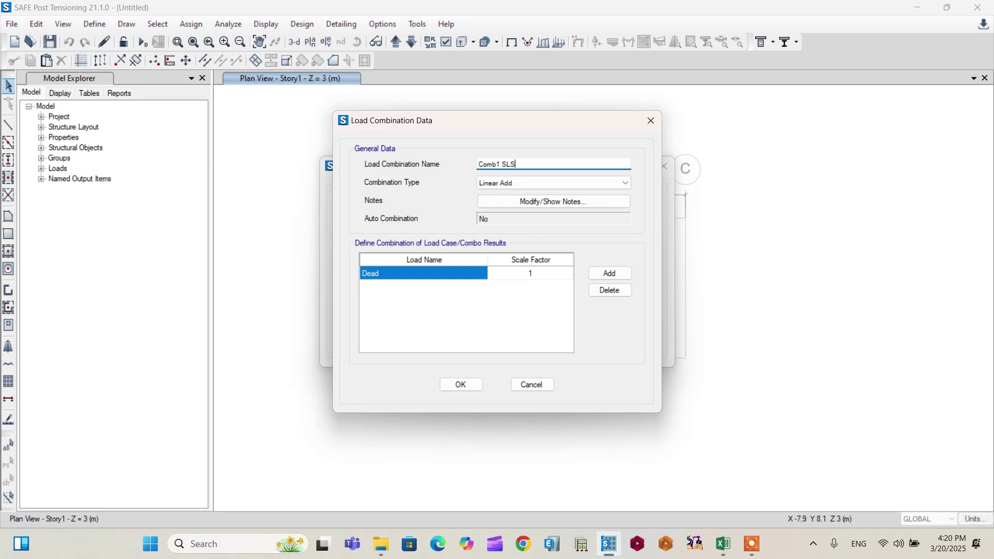
left_click(610, 275)
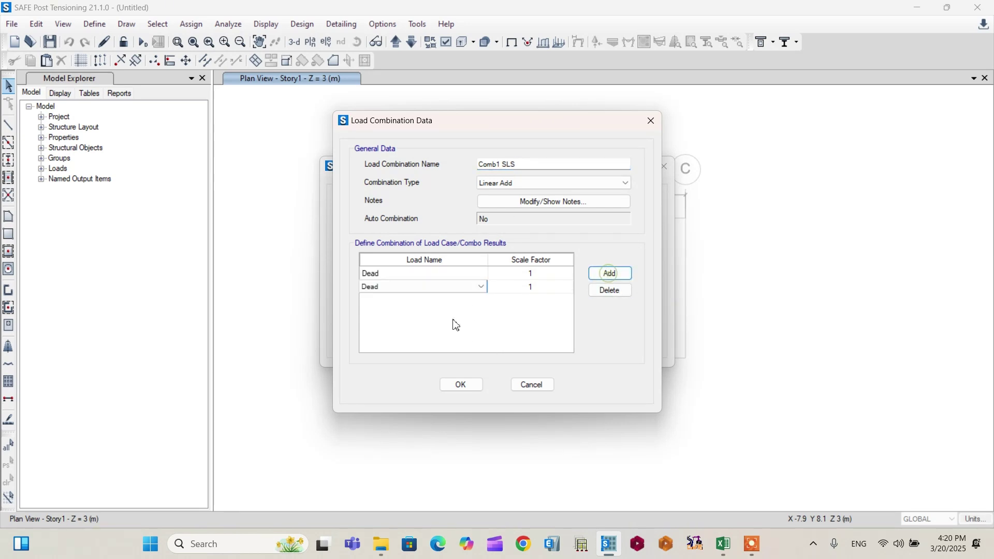
left_click(436, 288)
left_click(404, 308)
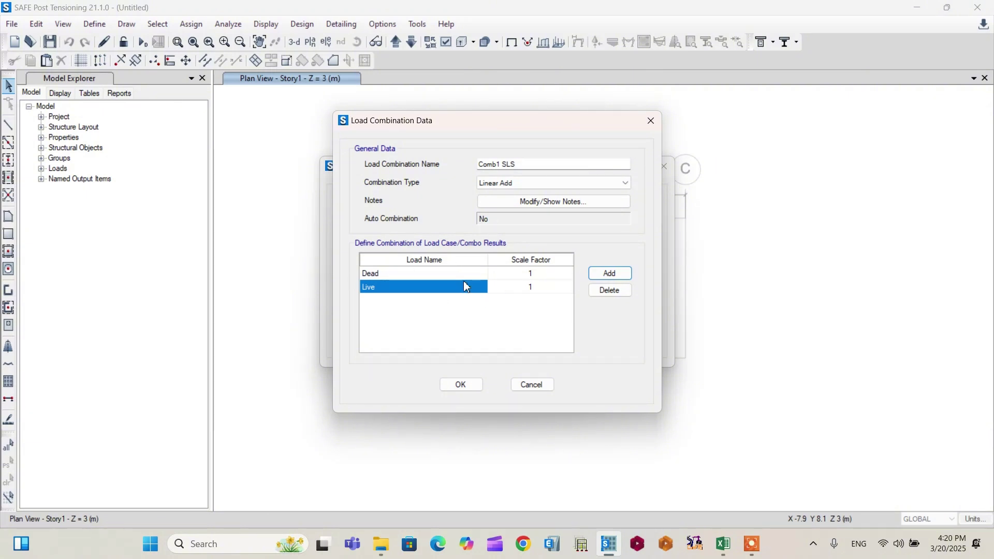
left_click(461, 384)
Start a second load combination named Comb2 ULS and set its Dead scale factor to 1.35
left_click(570, 214)
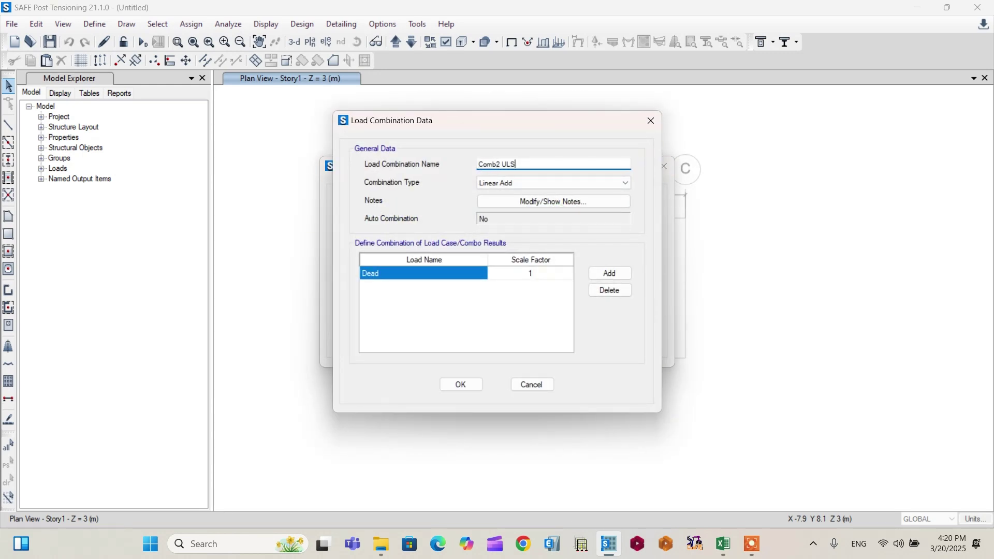
left_click(534, 277)
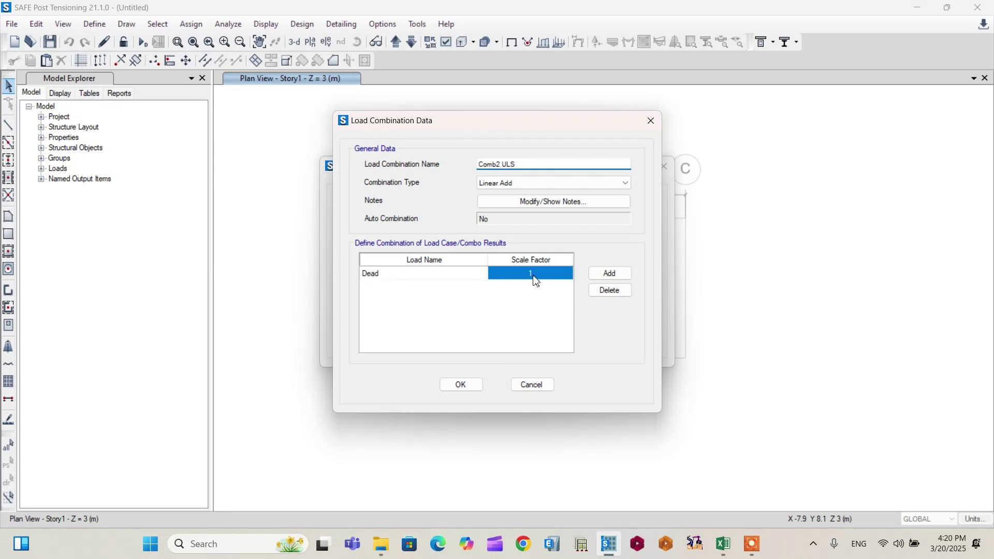
left_click(537, 275)
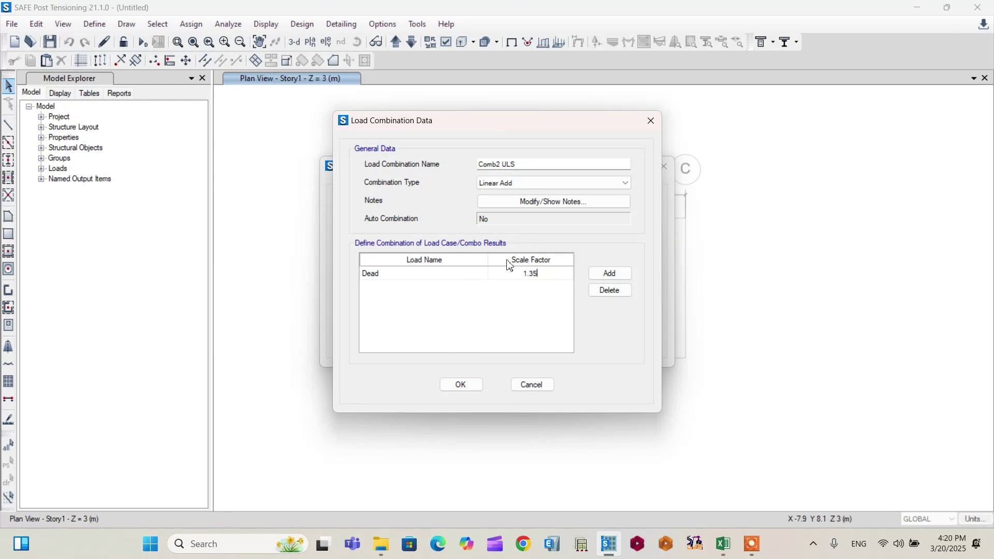
Add Live with scale factor 1.5 to Comb2 ULS and accept the load combinations
left_click(609, 274)
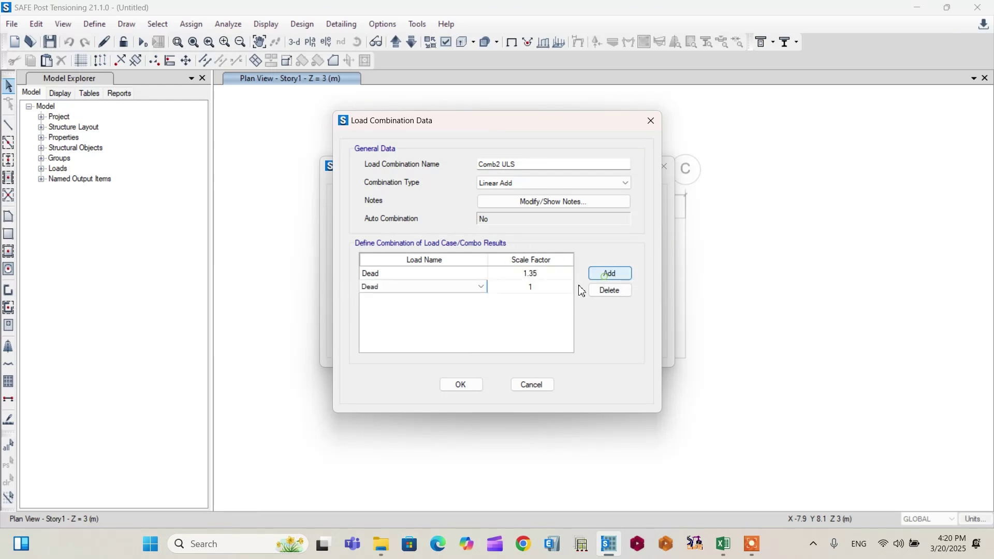
left_click(543, 290)
left_click(543, 288)
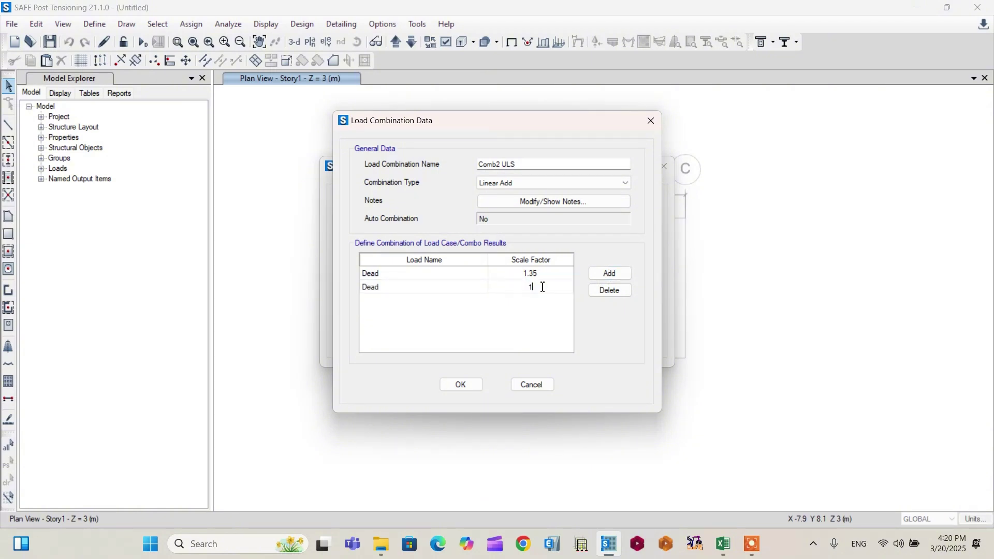
type(".")
left_click(424, 288)
left_click(482, 286)
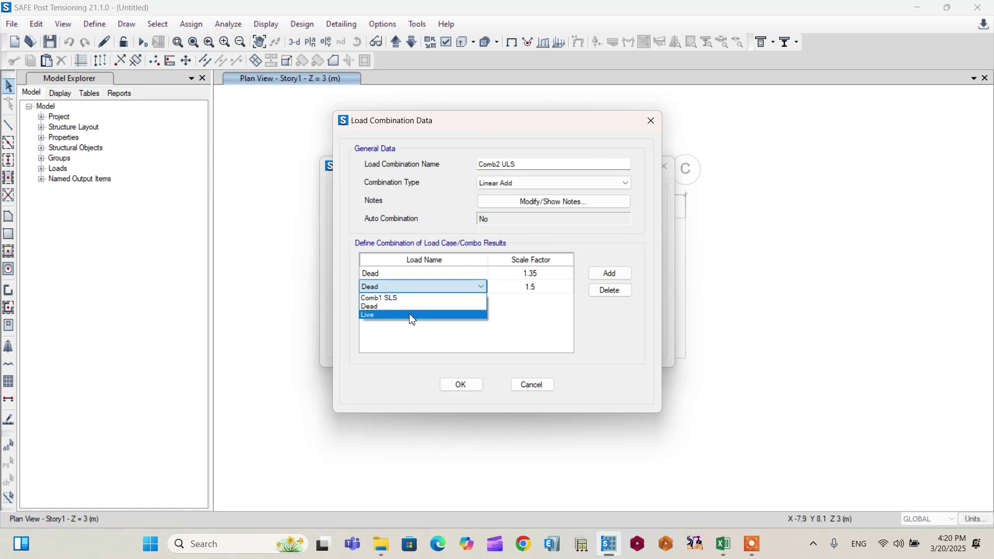
left_click(413, 316)
left_click(531, 323)
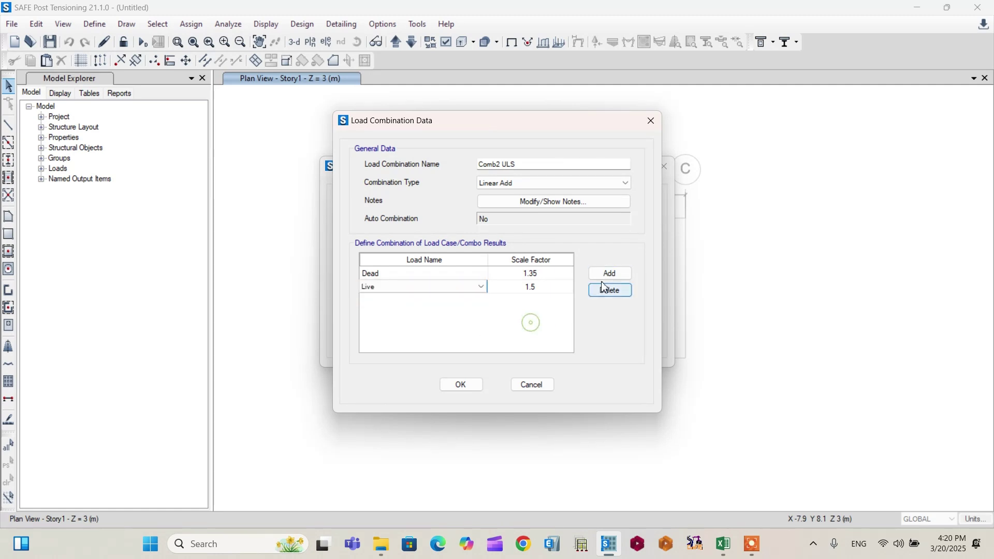
left_click(461, 384)
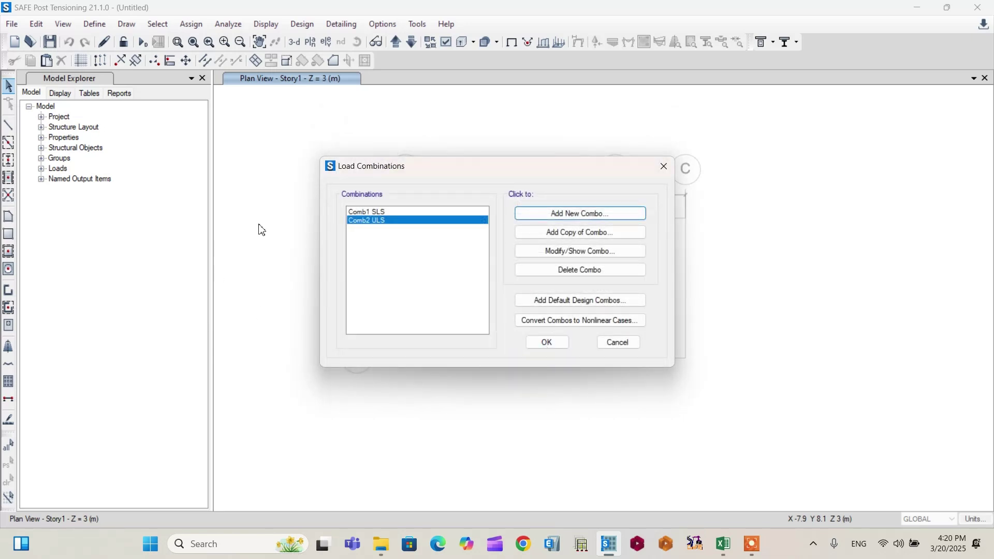
left_click(542, 342)
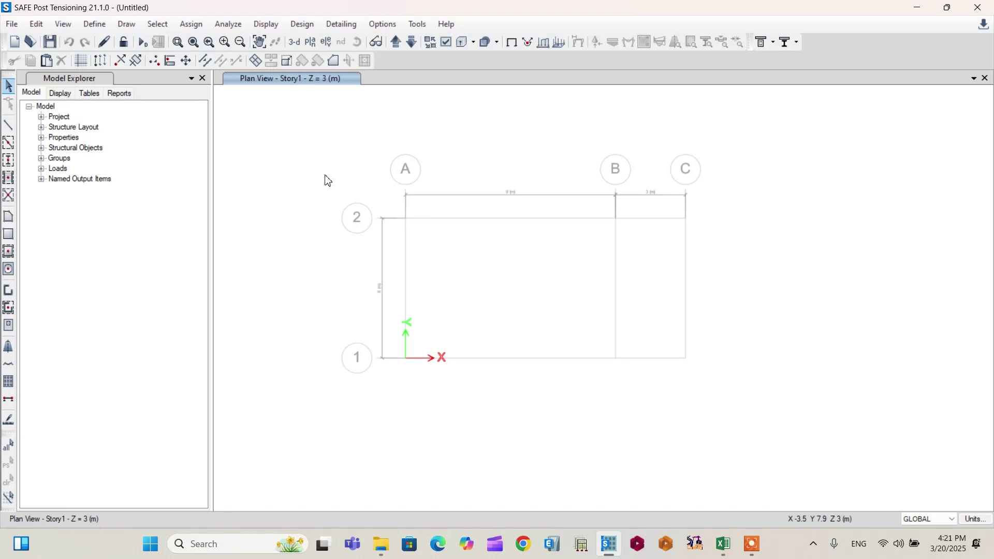
Rename the slab section property Slab1 as Slab200 and accept the slab properties
left_click(95, 23)
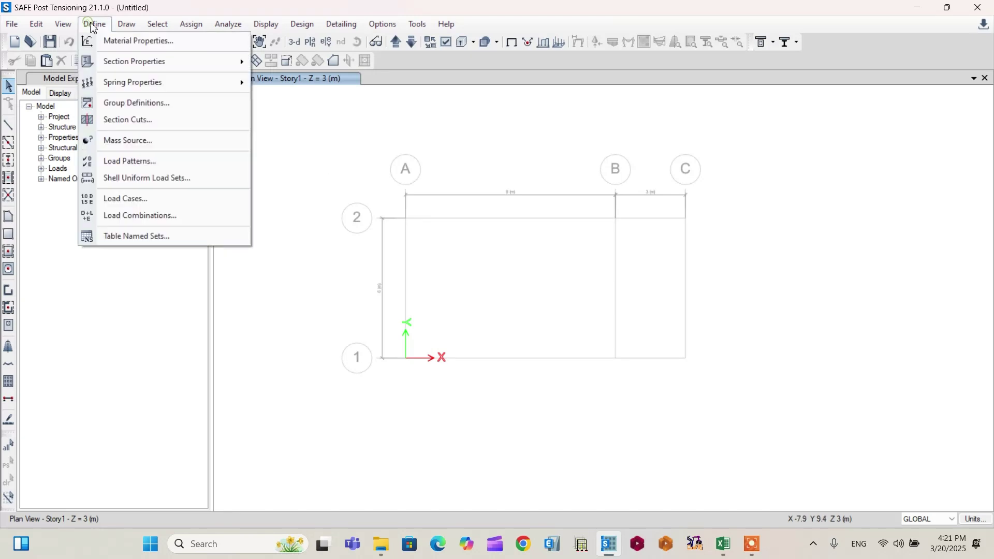
mouse_move(146, 71)
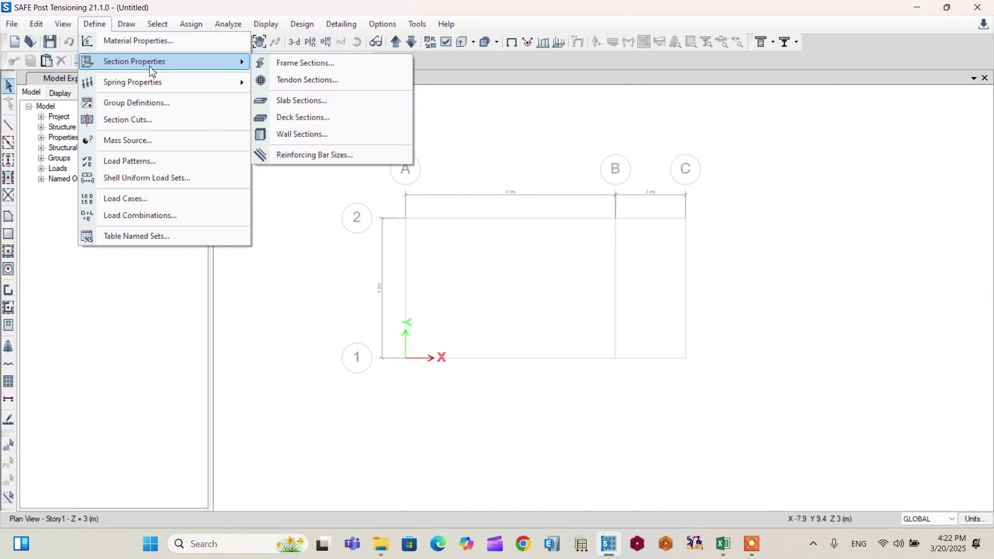
left_click(303, 101)
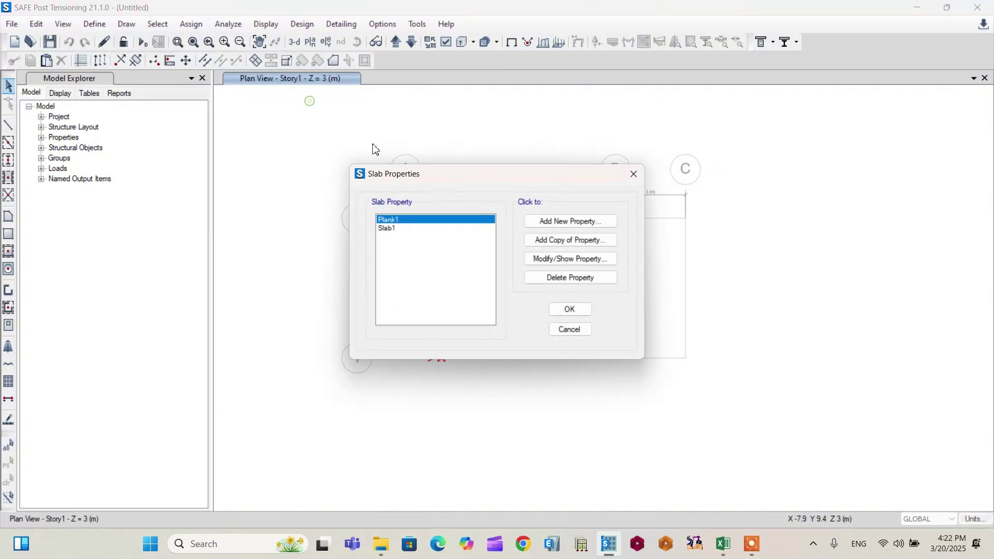
left_click(391, 229)
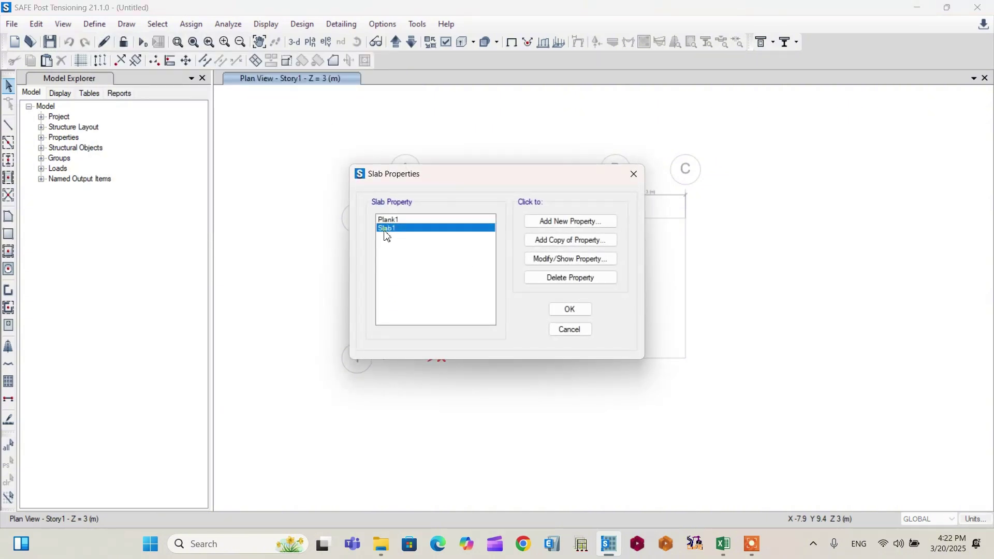
left_click(558, 259)
left_click(521, 129)
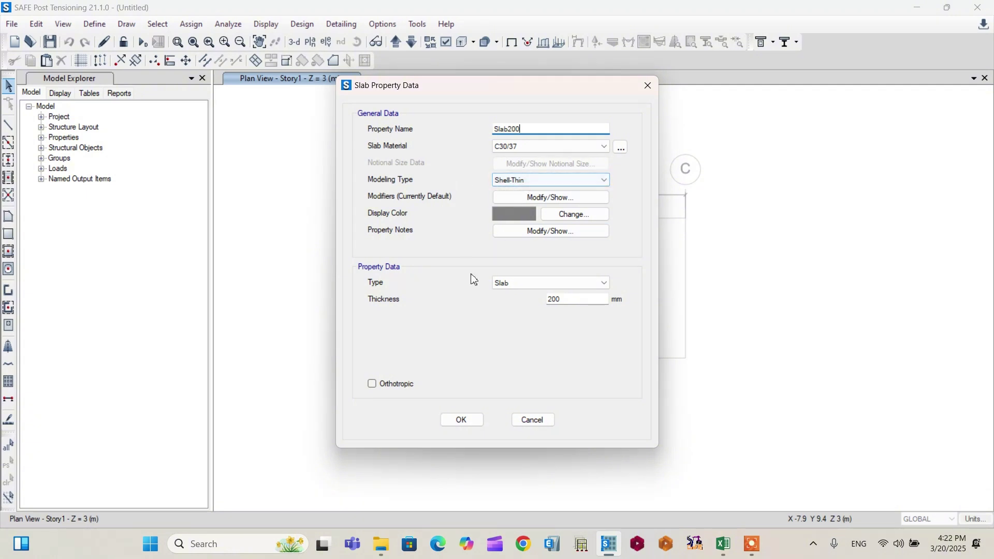
left_click(463, 422)
left_click(570, 308)
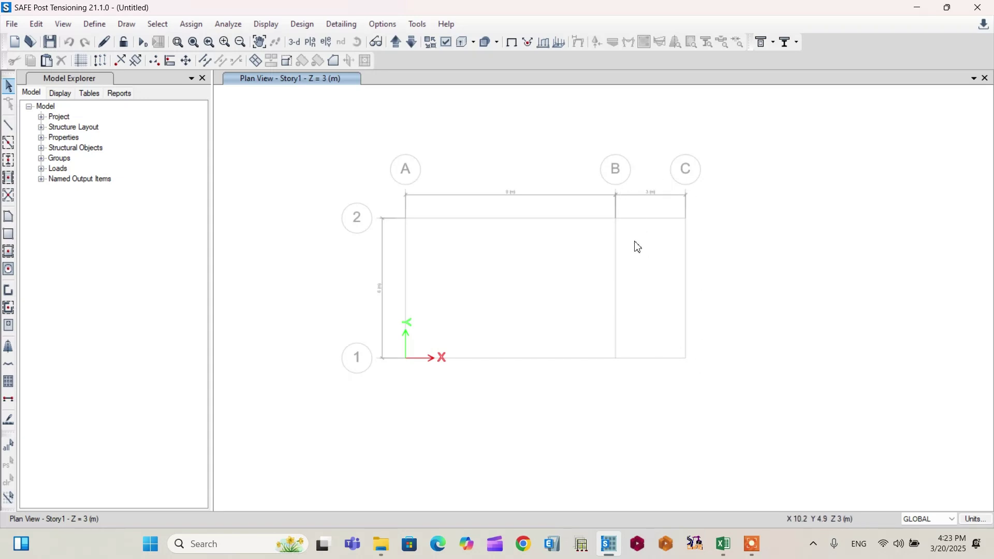
Draw a Slab200 floor area in the grid bay between lines B and C and lines 1 and 2
left_click(8, 253)
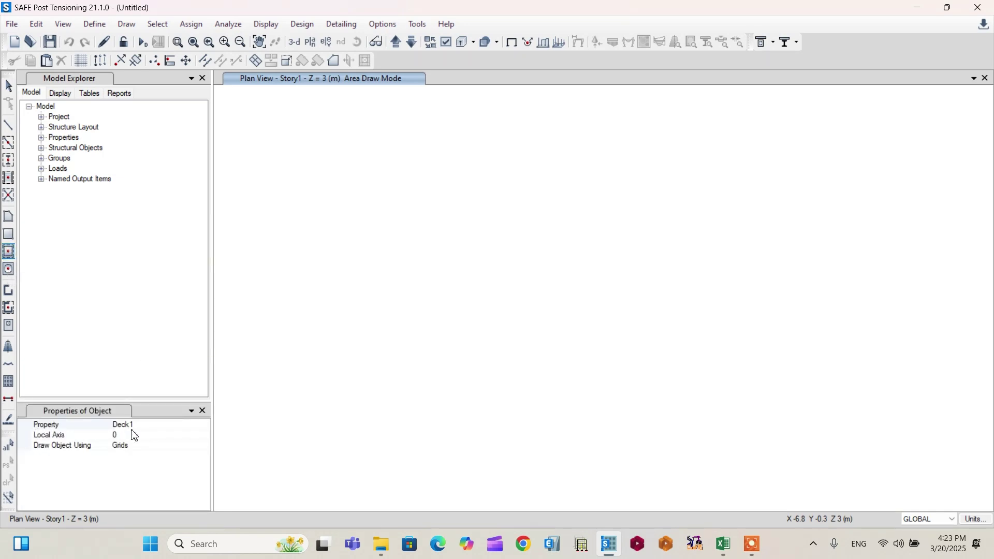
left_click(156, 427)
left_click(205, 425)
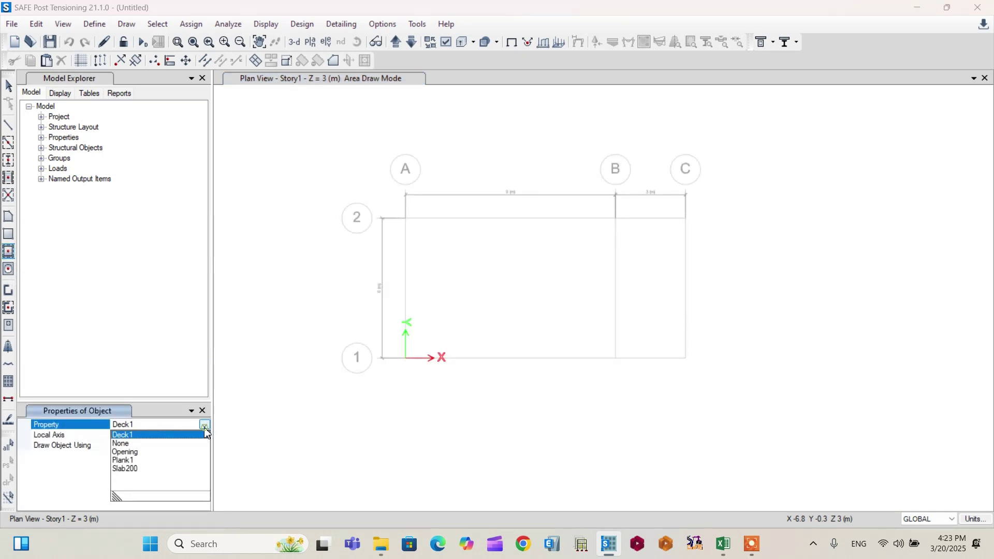
left_click(136, 469)
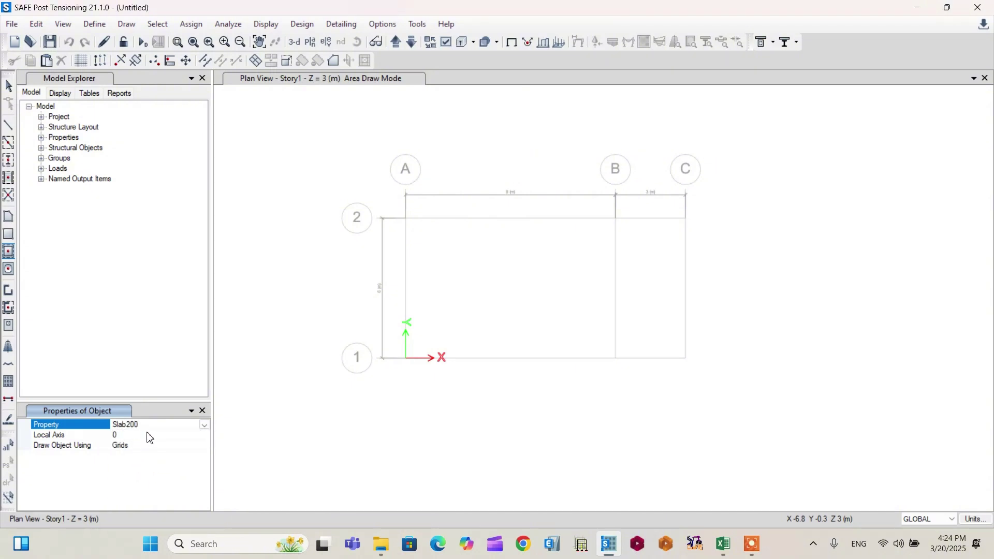
left_click(665, 306)
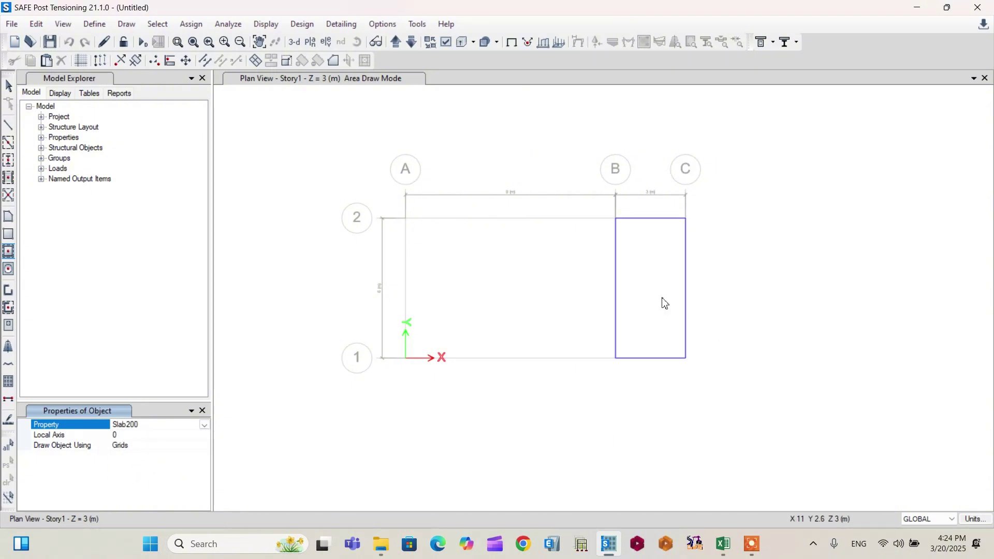
left_click(657, 296)
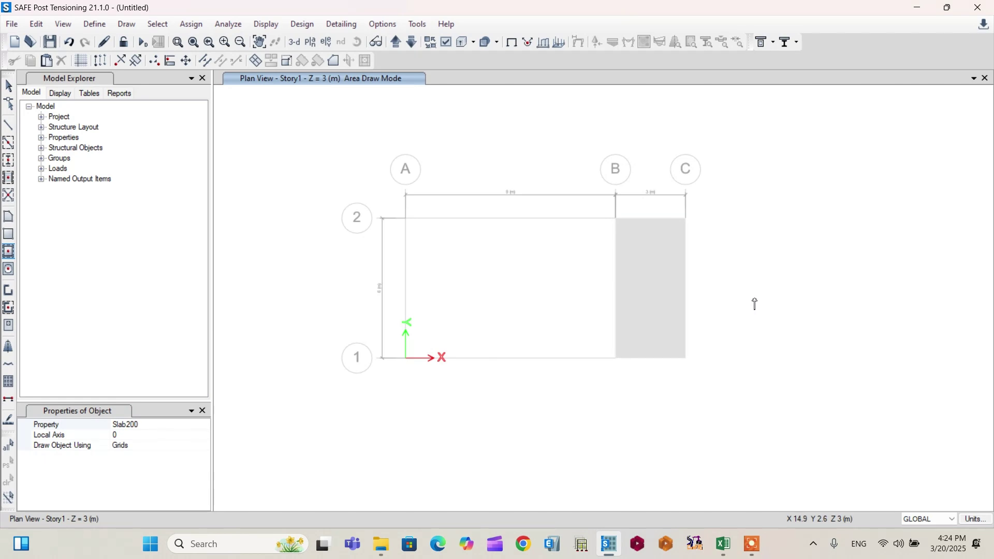
left_click(202, 410)
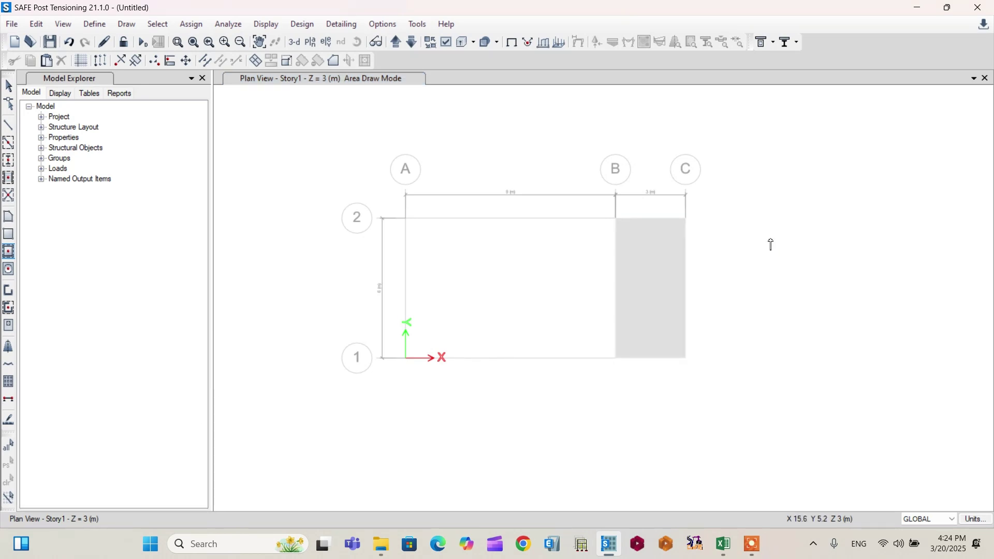
key("Escape")
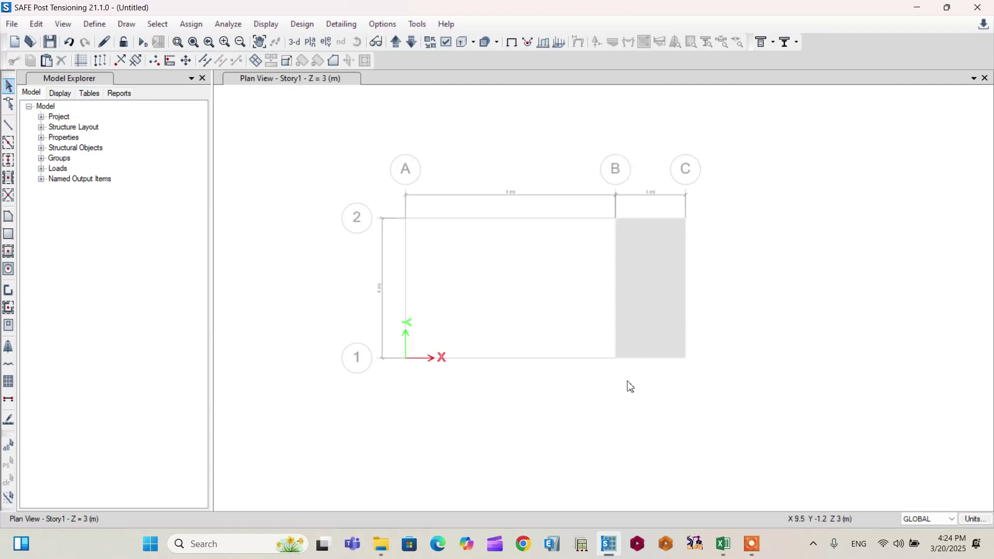
Split the slab's shell edge along grid line B, then window-select that edge and clear the selection
left_click(618, 306)
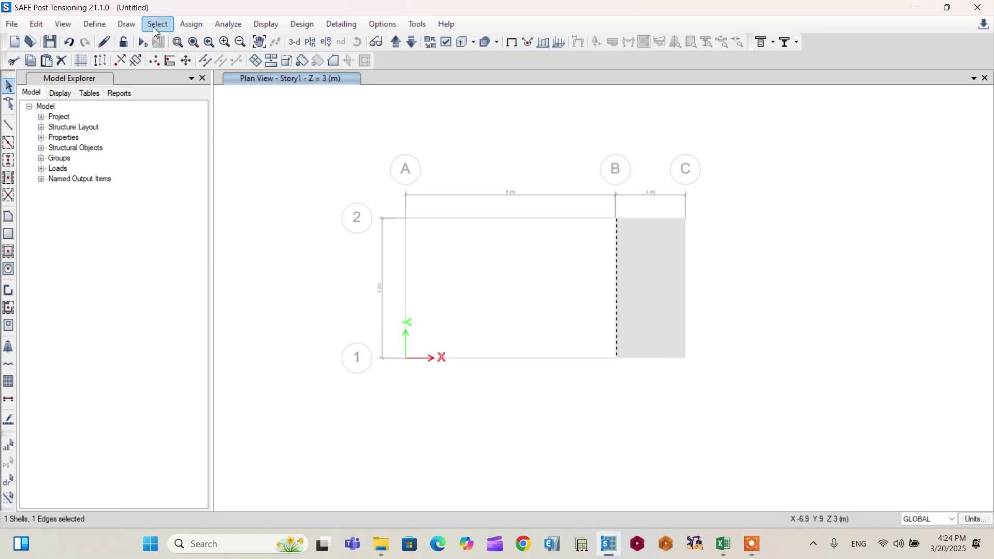
left_click(36, 25)
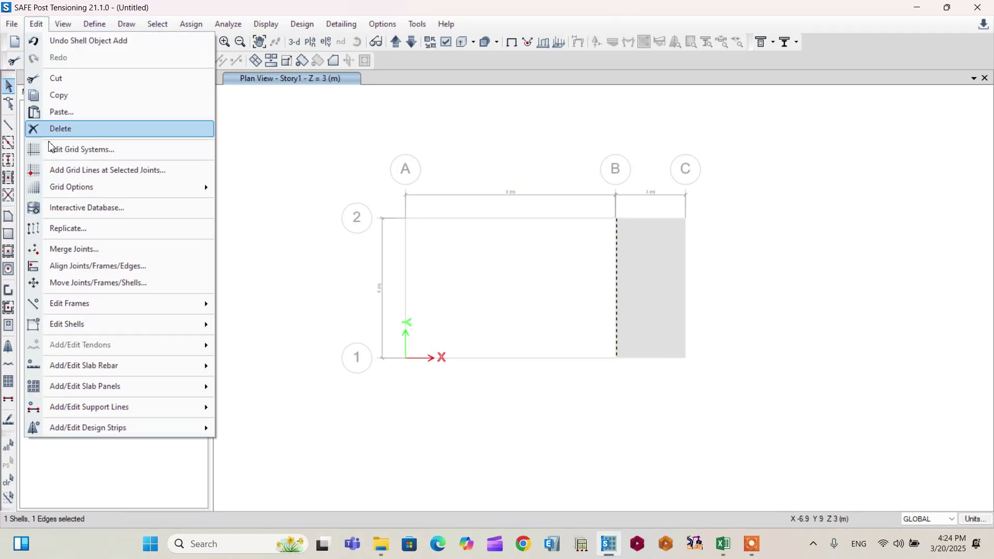
mouse_move(59, 333)
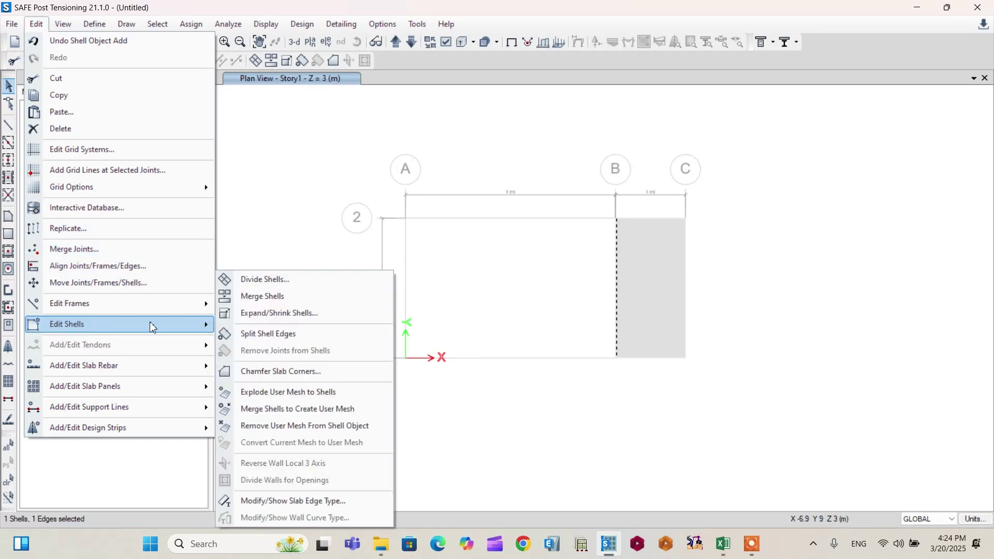
left_click(286, 335)
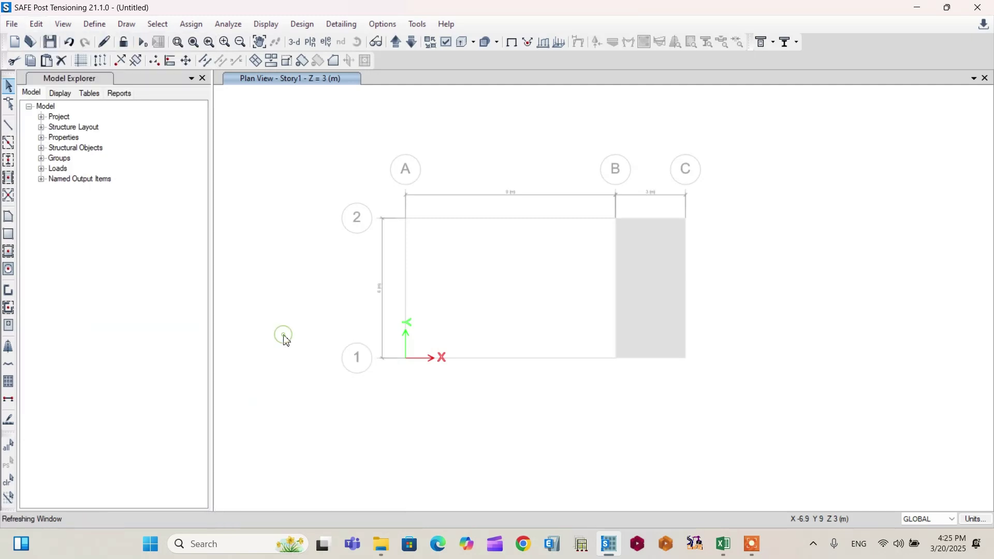
left_click_drag(591, 199, 636, 381)
key("ctrl+q")
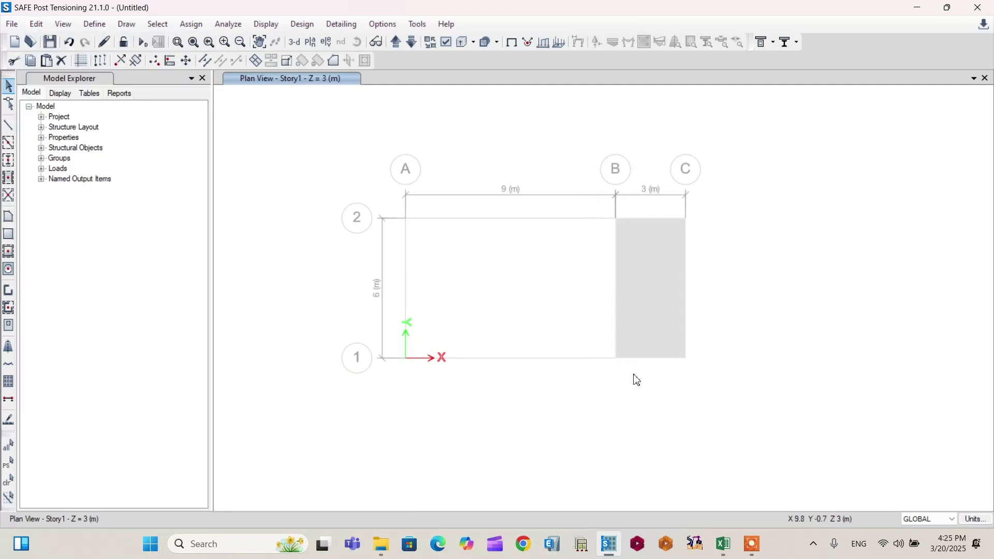
Split the slab's two edge segments along grid line B, excluding the other edges, then window-select the resulting joints and clear the selection
left_click_drag(629, 374, 559, 214)
left_click(653, 219)
left_click(686, 281)
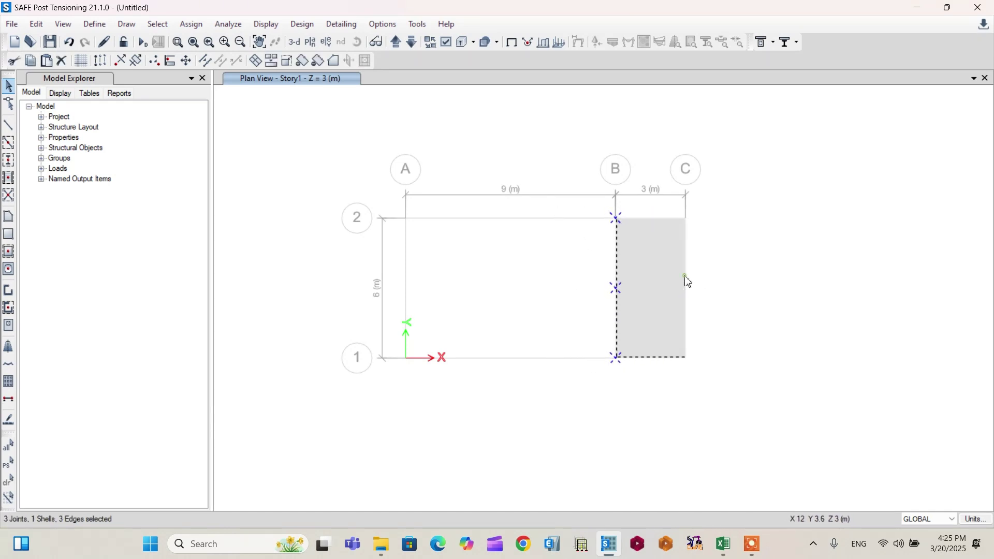
left_click(659, 358)
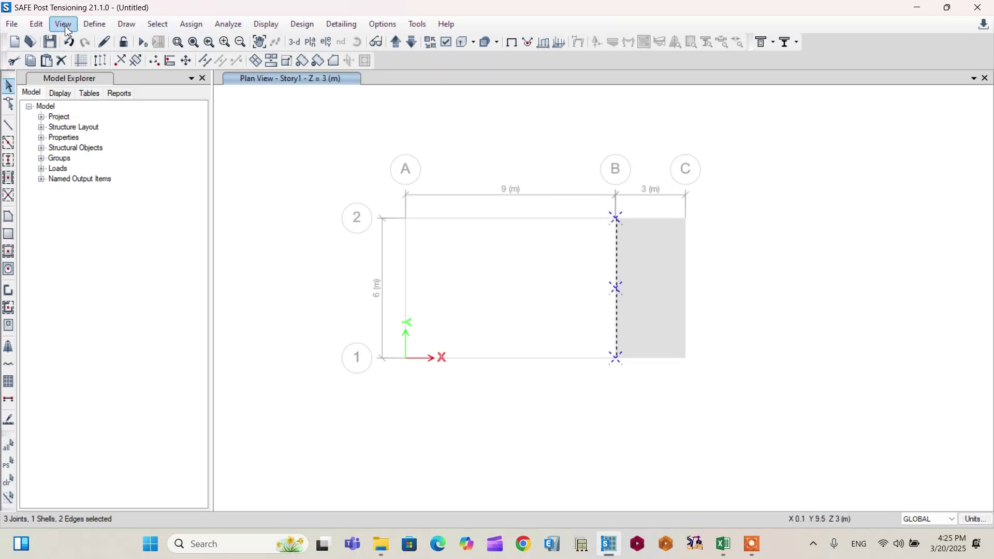
left_click(36, 25)
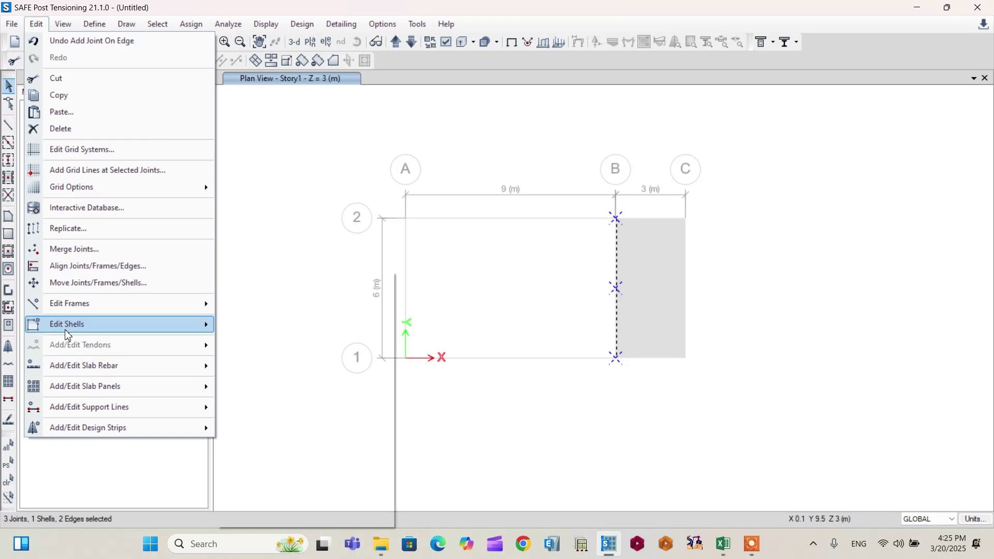
mouse_move(68, 335)
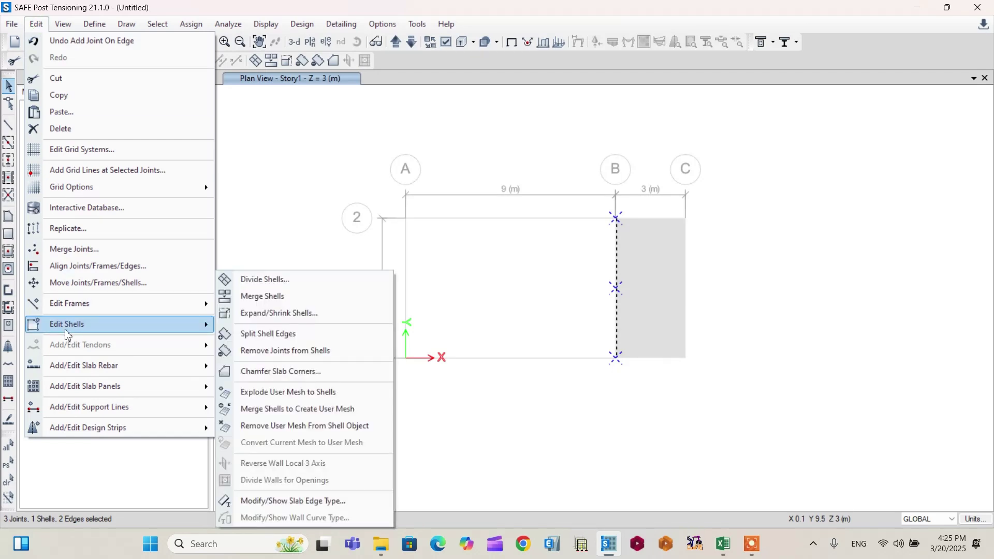
left_click(276, 336)
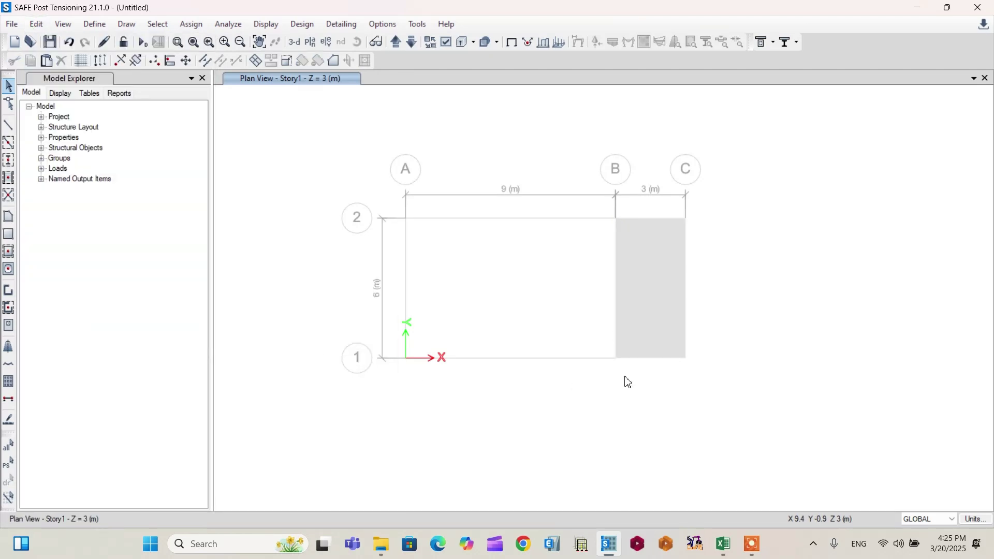
left_click_drag(578, 202, 639, 377)
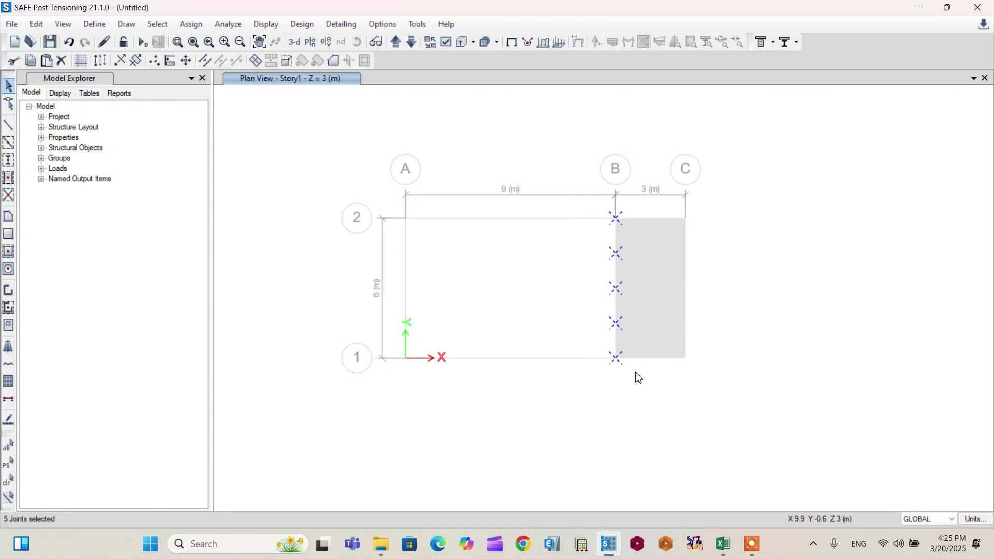
left_click(641, 381)
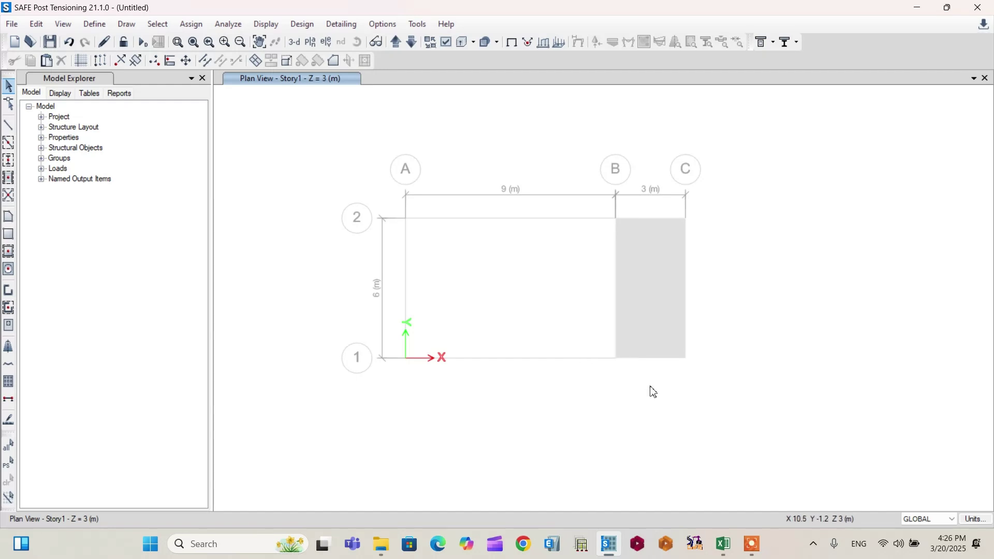
Subdivide the four shell edge segments along grid line B further, leaving the slab's other three sides out of the selection
left_click_drag(648, 369, 590, 216)
left_click(650, 220)
left_click(686, 285)
left_click(657, 358)
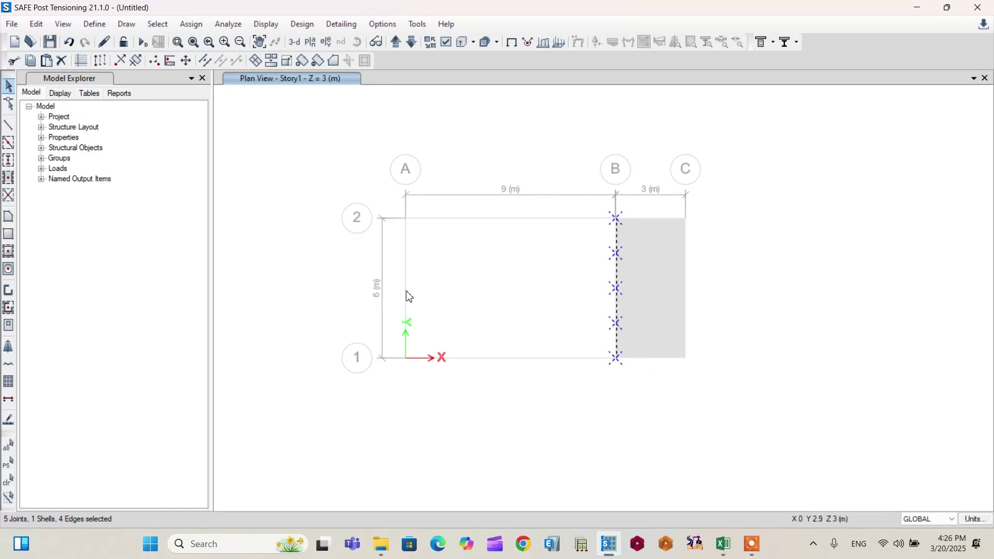
key("ctrl+q")
Split the 32 short shell edge segments along grid line B once more, deselecting the edges on lines 1, 2 and C
left_click_drag(632, 382, 578, 218)
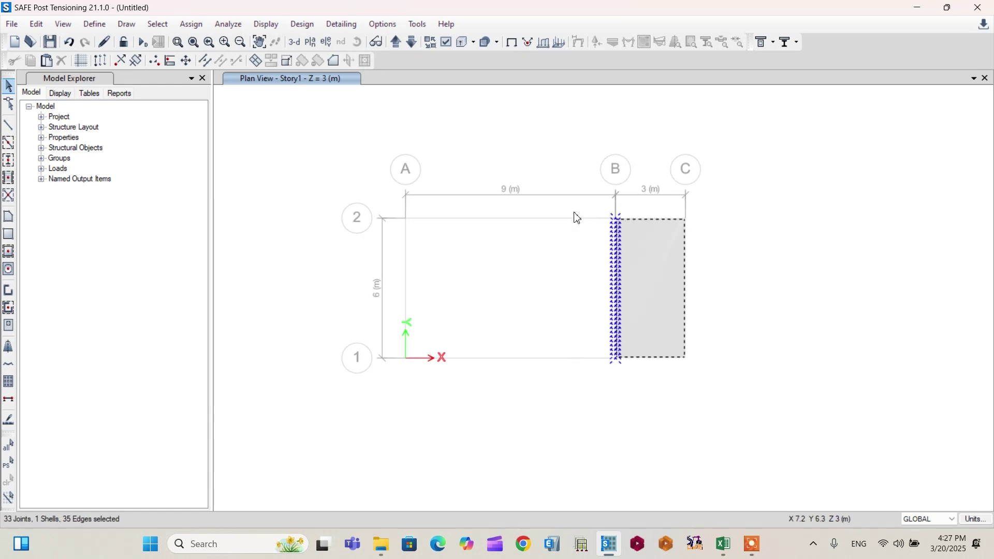
left_click(646, 220)
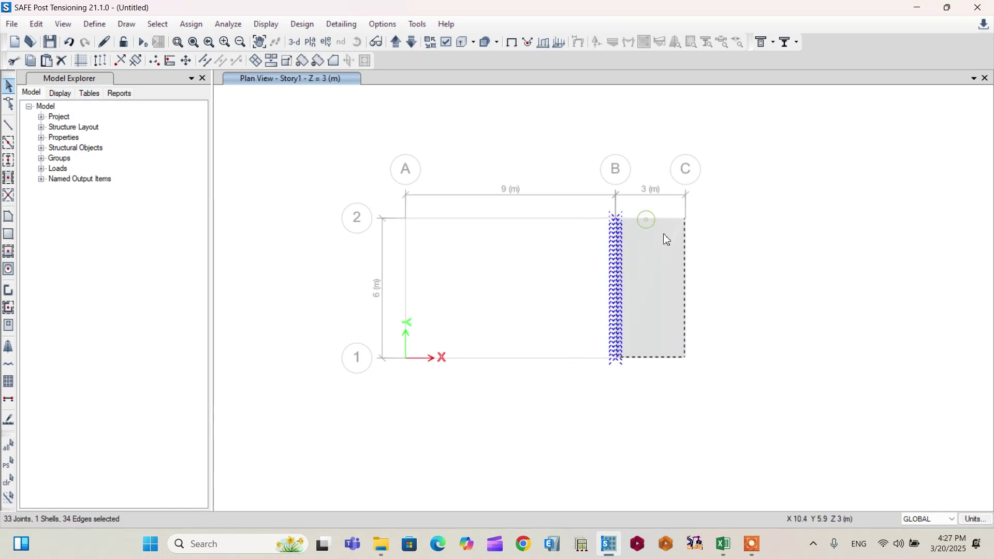
left_click(687, 282)
left_click(662, 357)
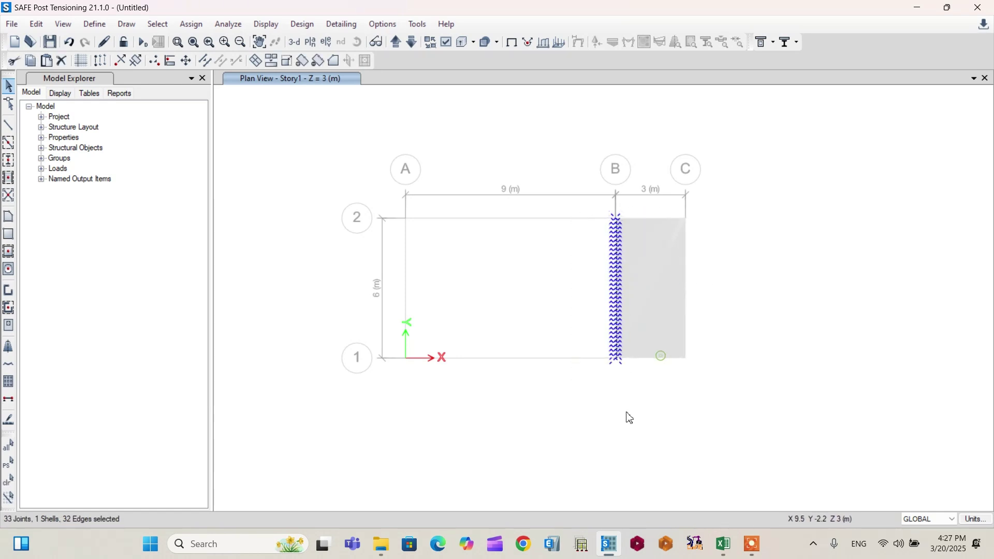
left_click(36, 24)
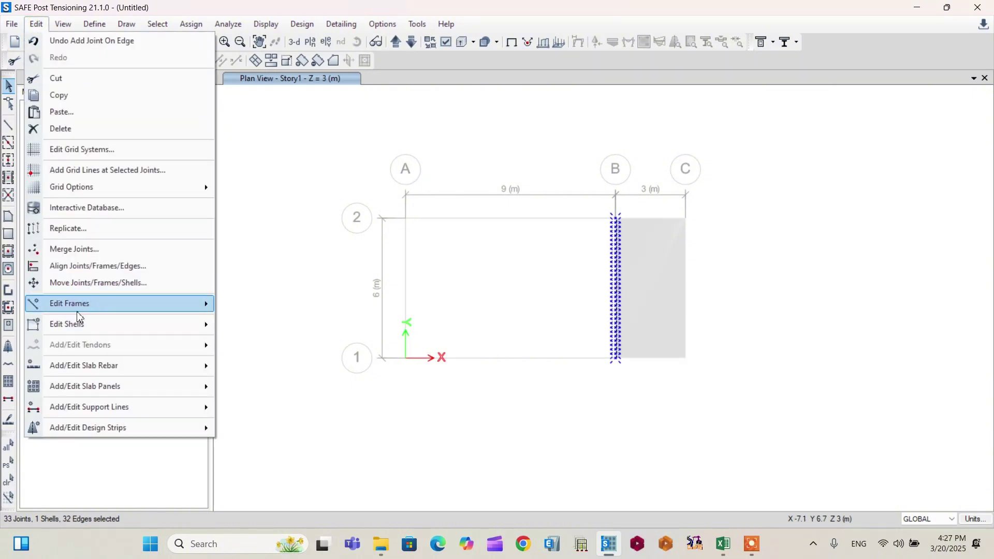
mouse_move(72, 324)
left_click(265, 330)
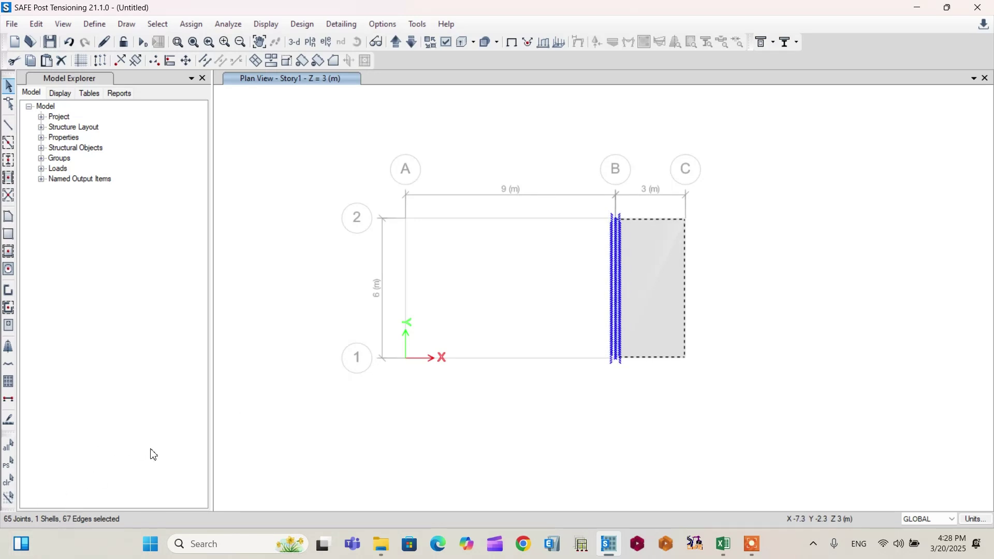
Assign fully fixed restraints, all translations and rotations, to every joint along the slab edge on grid line B
left_click(659, 224)
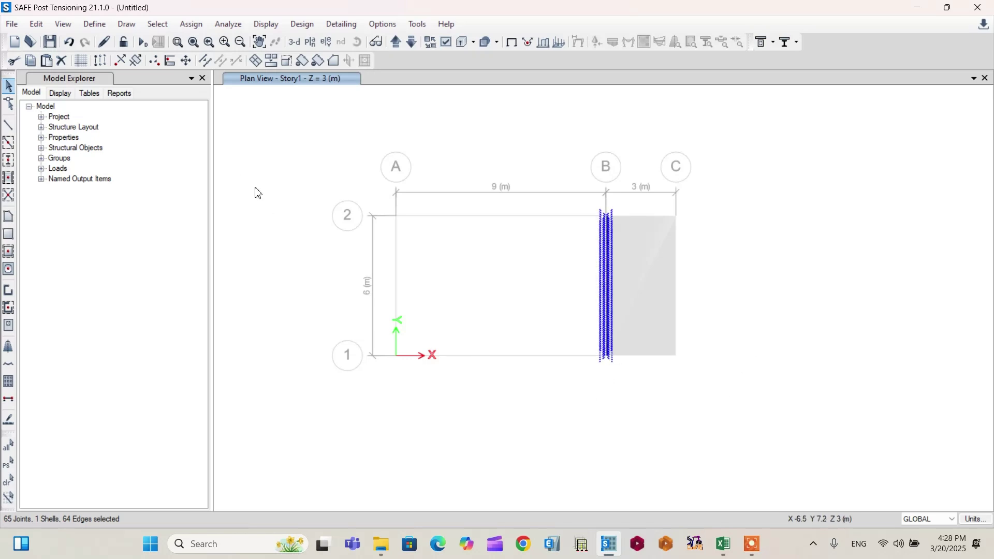
left_click(192, 25)
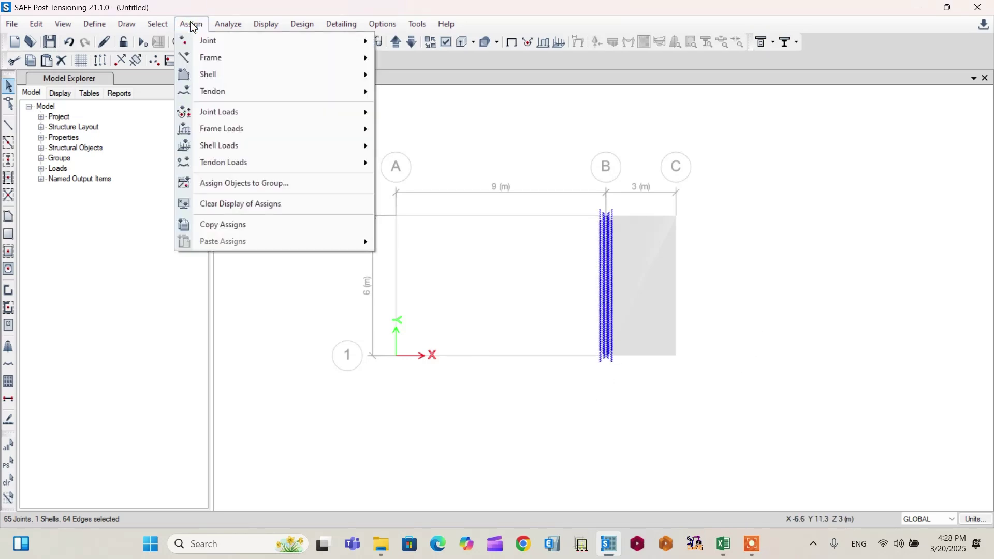
mouse_move(203, 44)
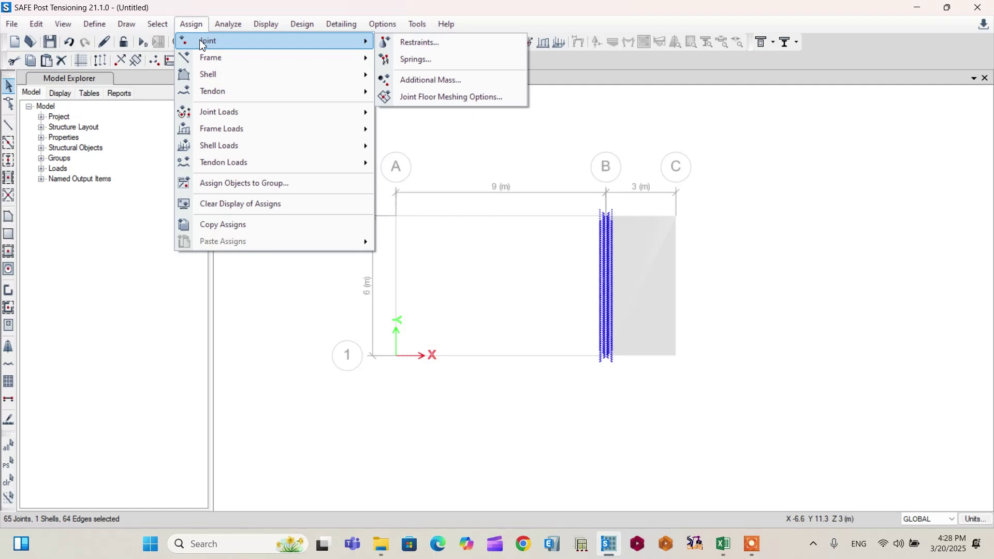
left_click(410, 43)
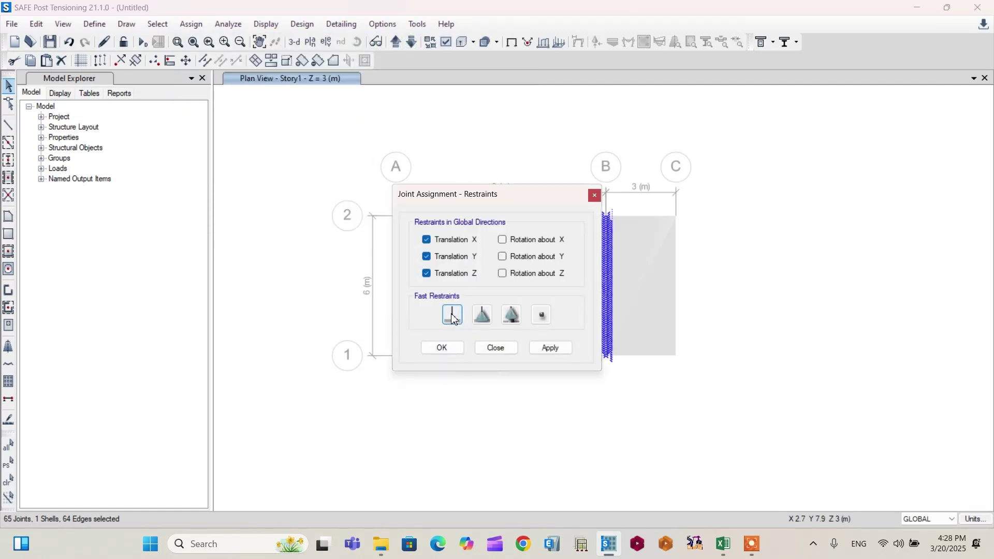
left_click(452, 317)
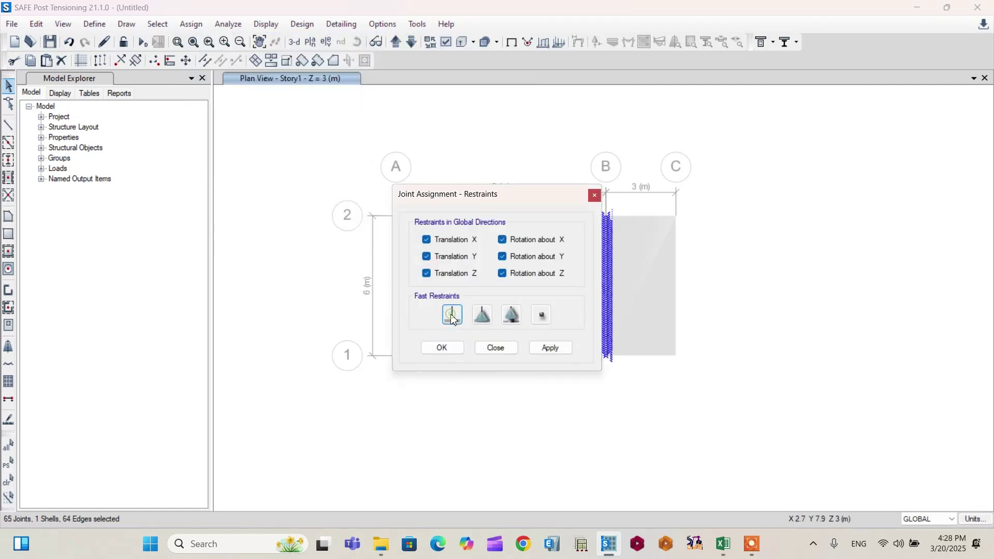
left_click(440, 348)
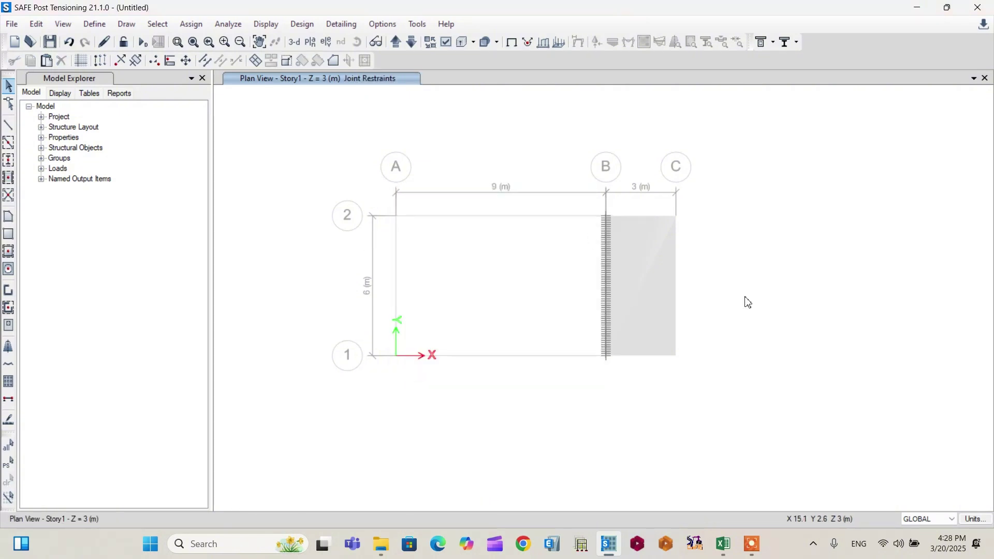
scroll(671, 277, "up", 2)
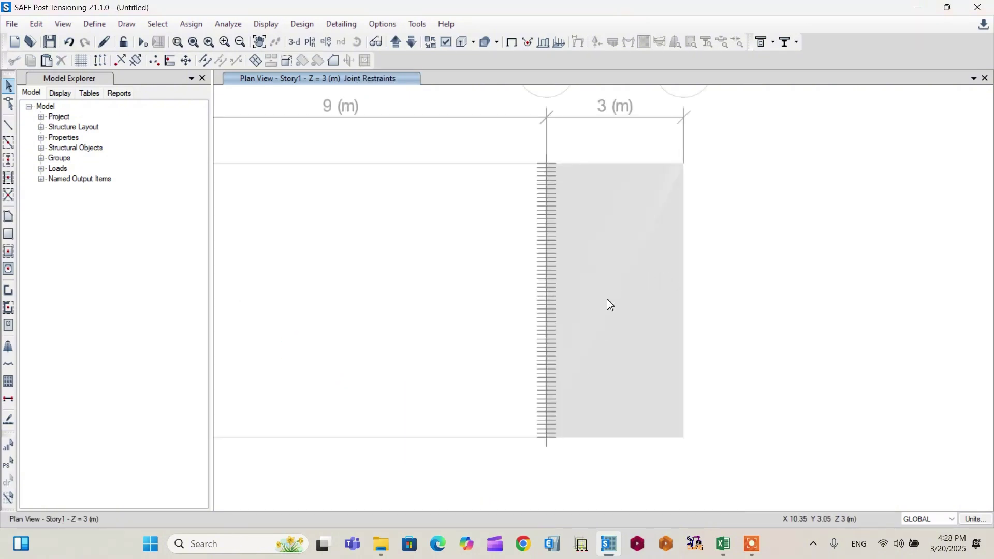
scroll(609, 274, "down", 1)
scroll(609, 275, "down", 1)
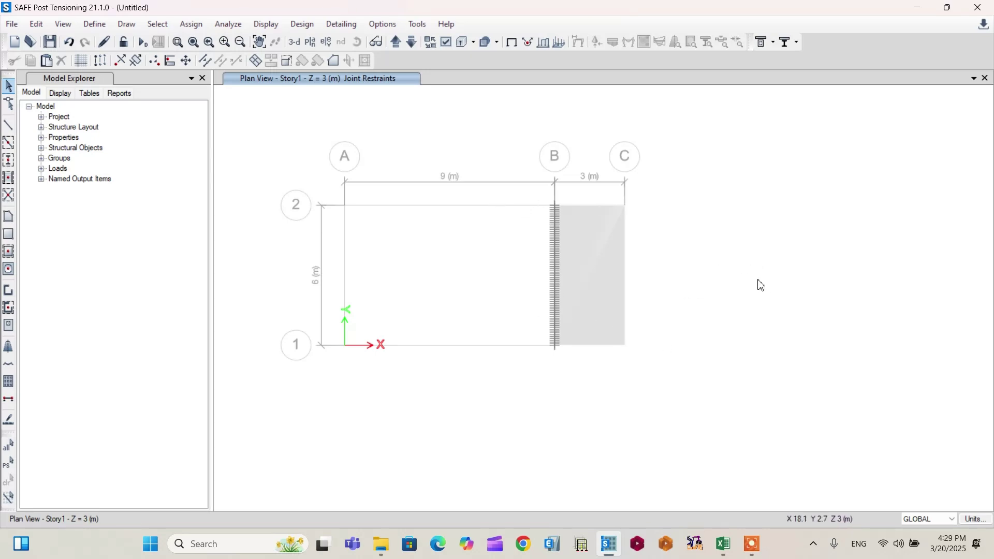
Assign a uniform Dead shell load of 4 kN/m² in the gravity direction to the cantilever slab
left_click(601, 275)
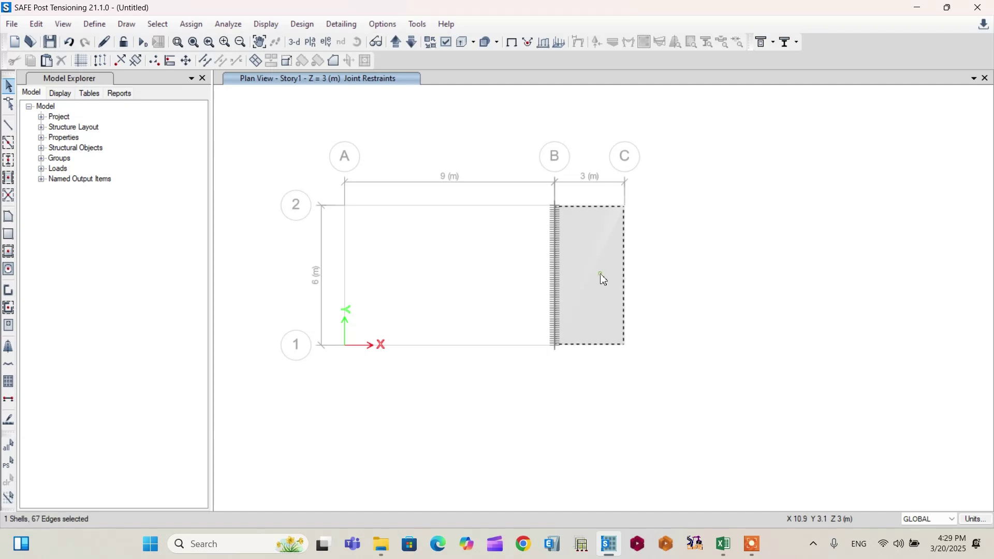
left_click(191, 29)
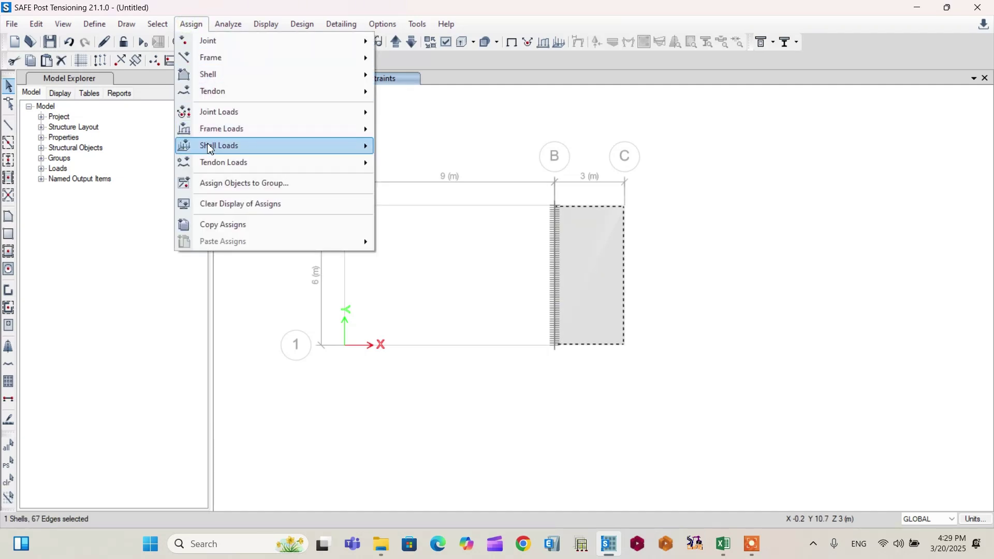
mouse_move(213, 146)
left_click(413, 165)
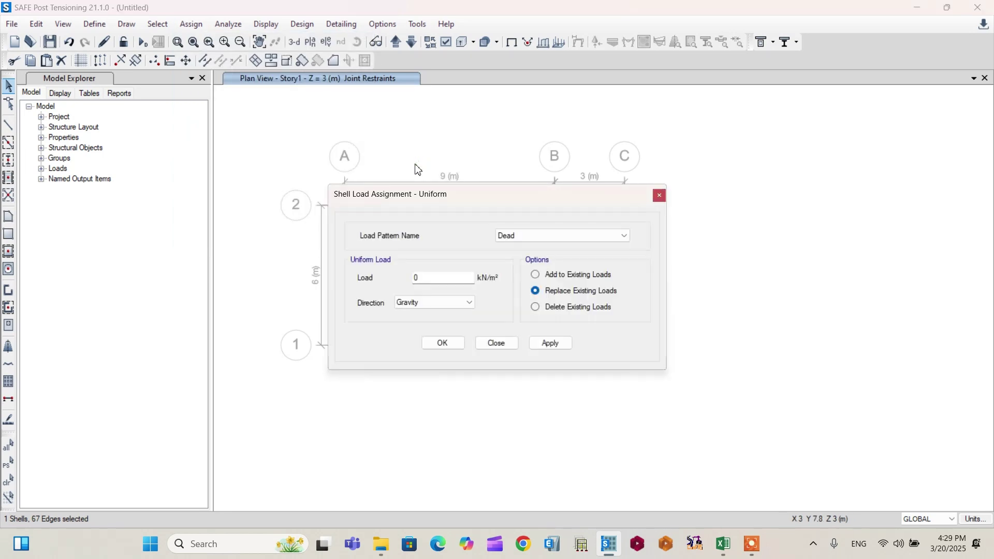
left_click(414, 280)
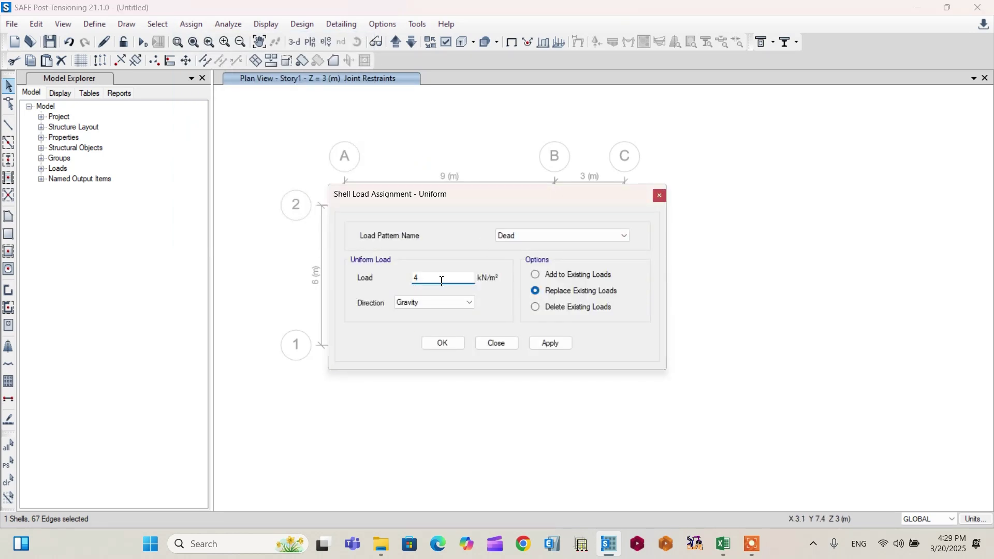
left_click(443, 342)
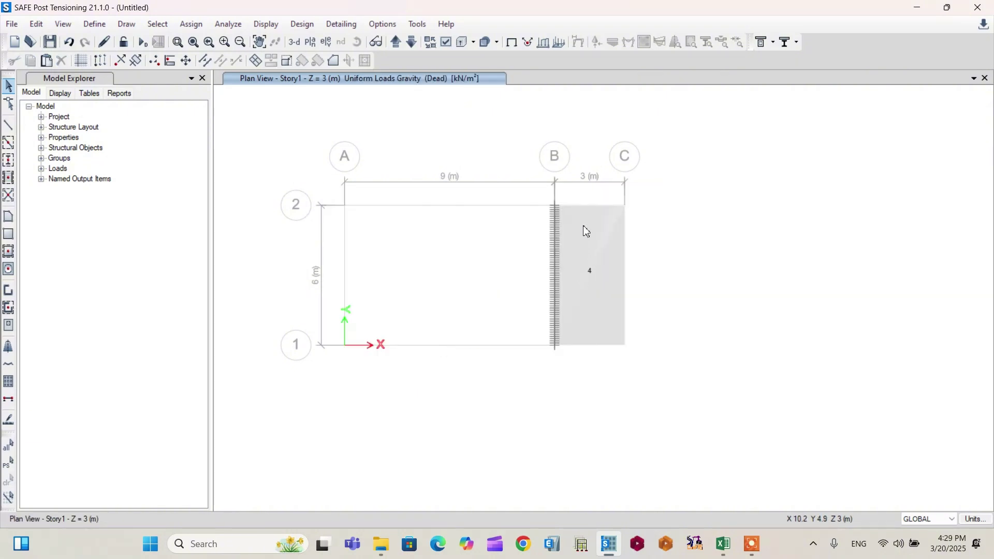
Assign a uniform gravity shell load of 4 kN/m² to the cantilever slab under the Live load pattern
left_click(595, 288)
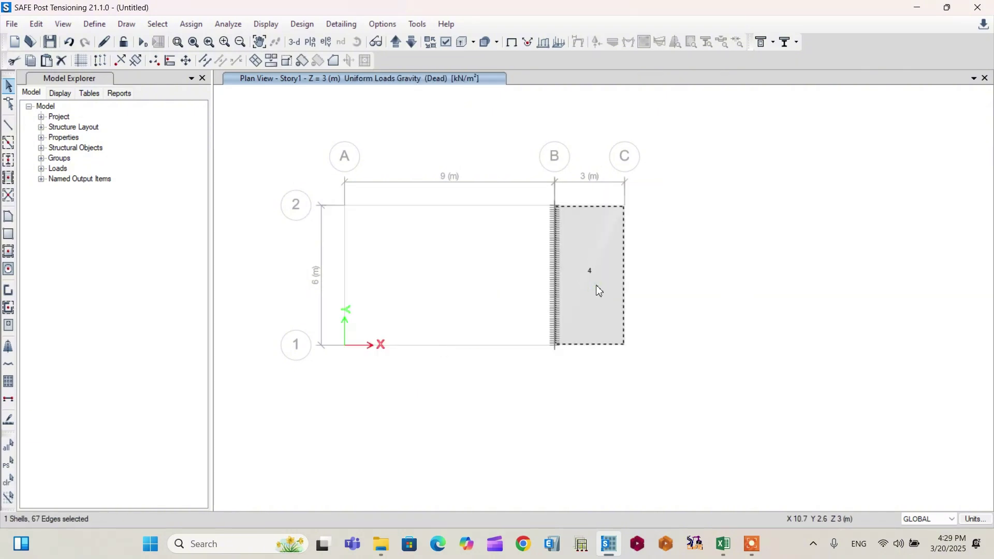
left_click(191, 24)
mouse_move(329, 151)
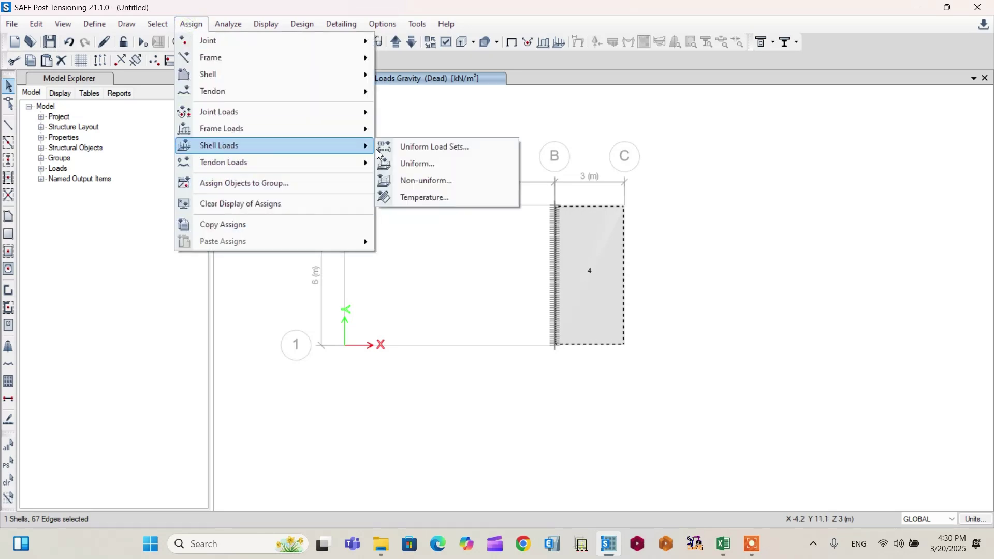
left_click(434, 163)
left_click(527, 239)
left_click(523, 256)
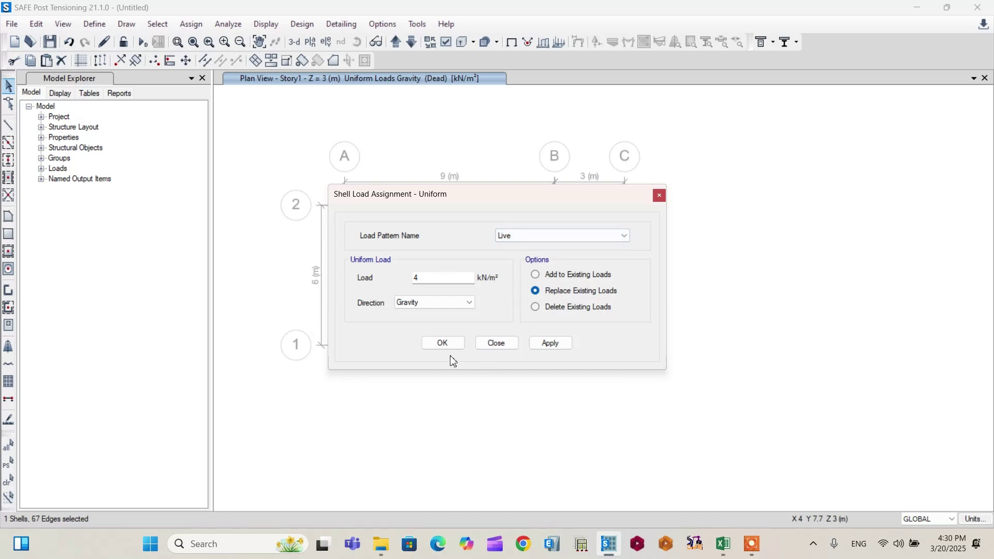
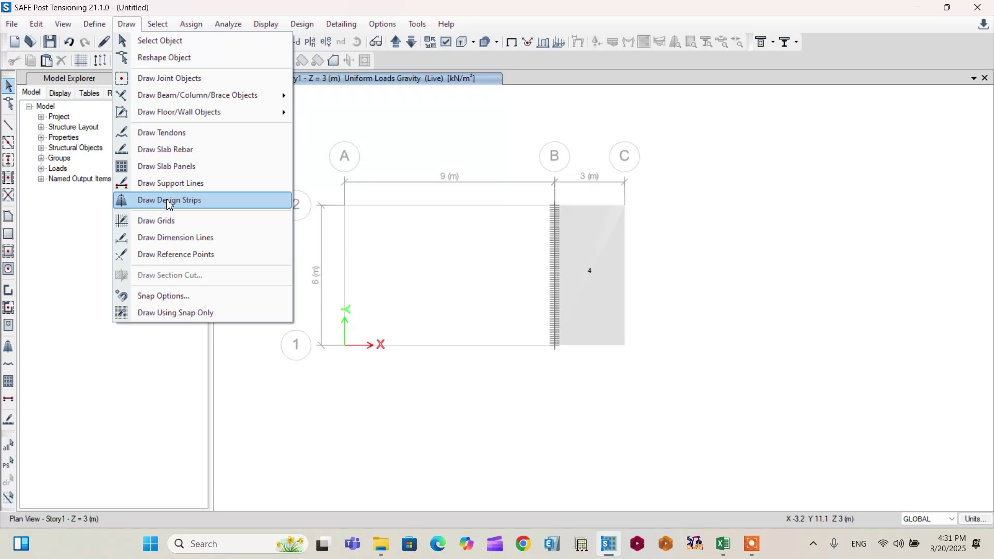
Start drawing Column Strip design strips on layer A with left and right widths of 1000 mm at start and end
left_click(150, 207)
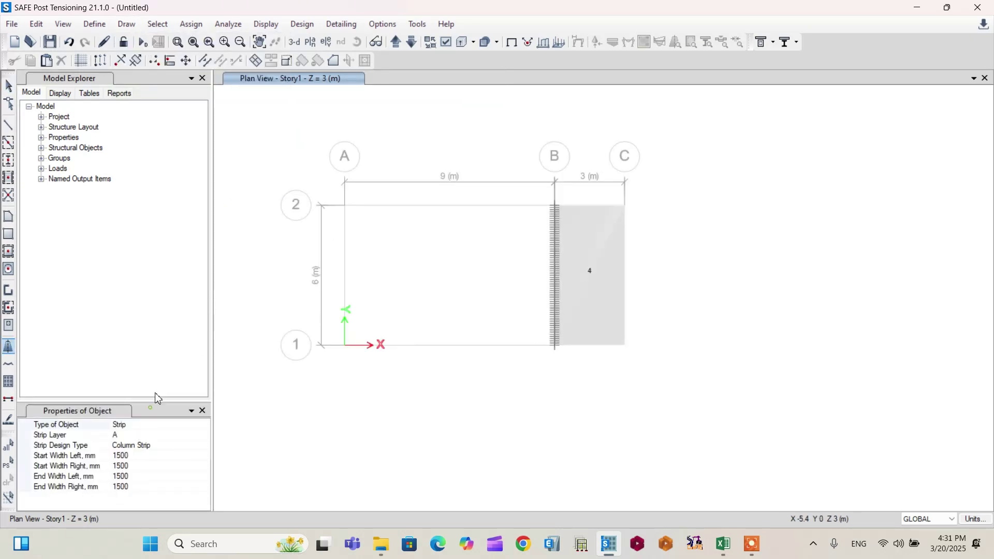
left_click_drag(156, 411, 178, 259)
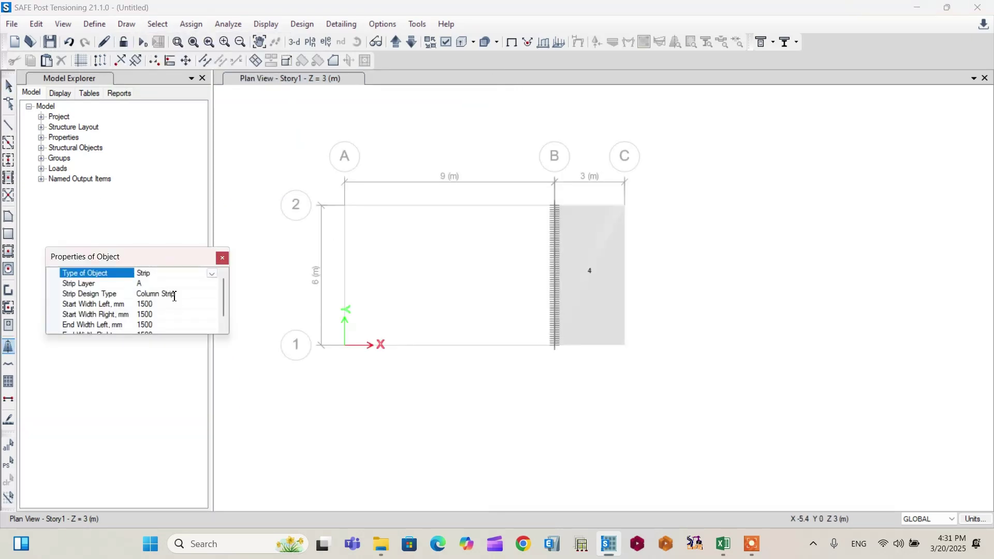
left_click(171, 294)
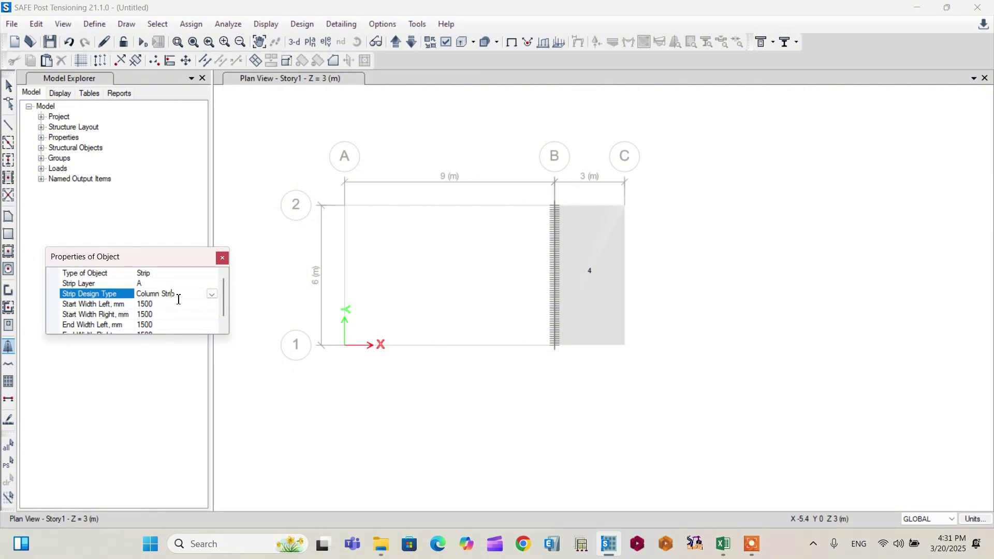
scroll(175, 302, "down", 1)
left_click(147, 294)
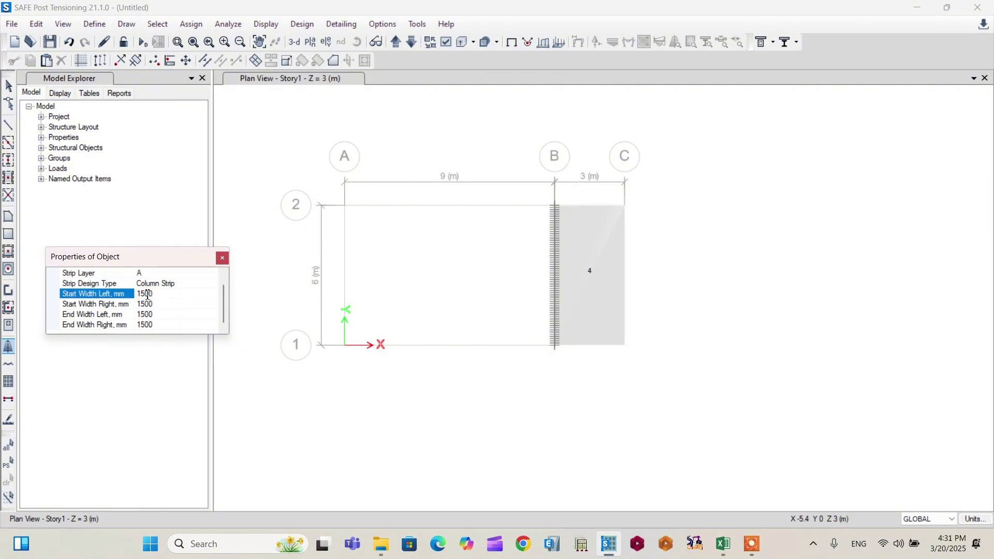
left_click(148, 304)
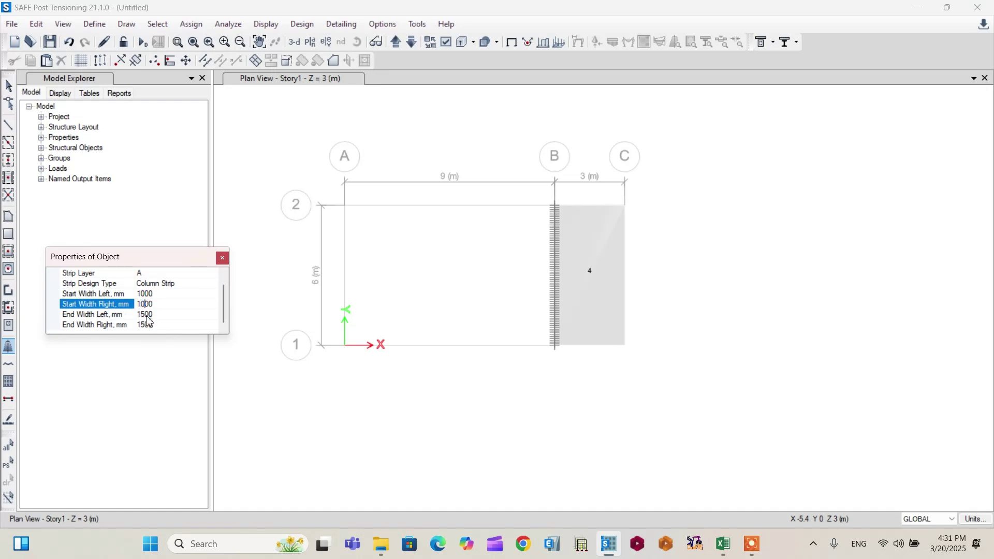
left_click(147, 316)
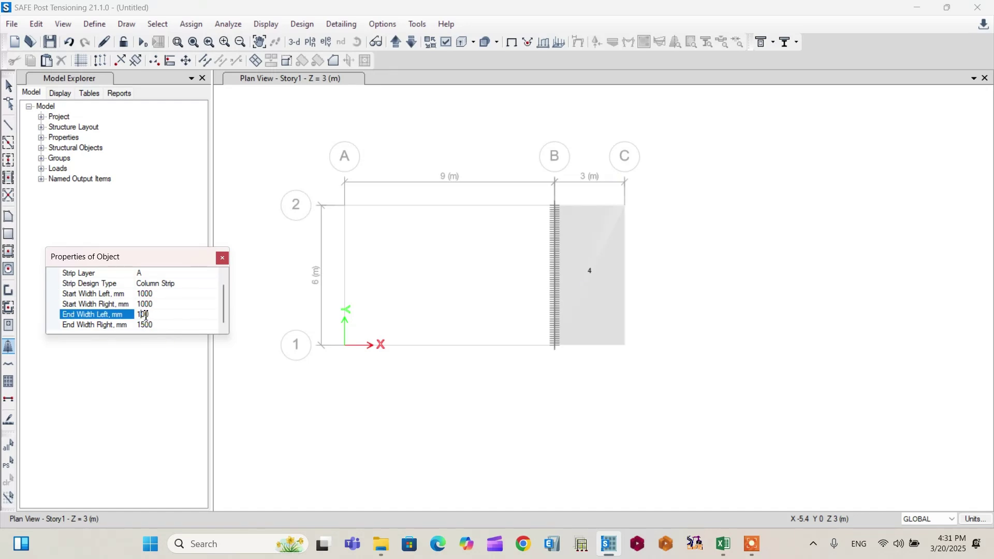
left_click(146, 326)
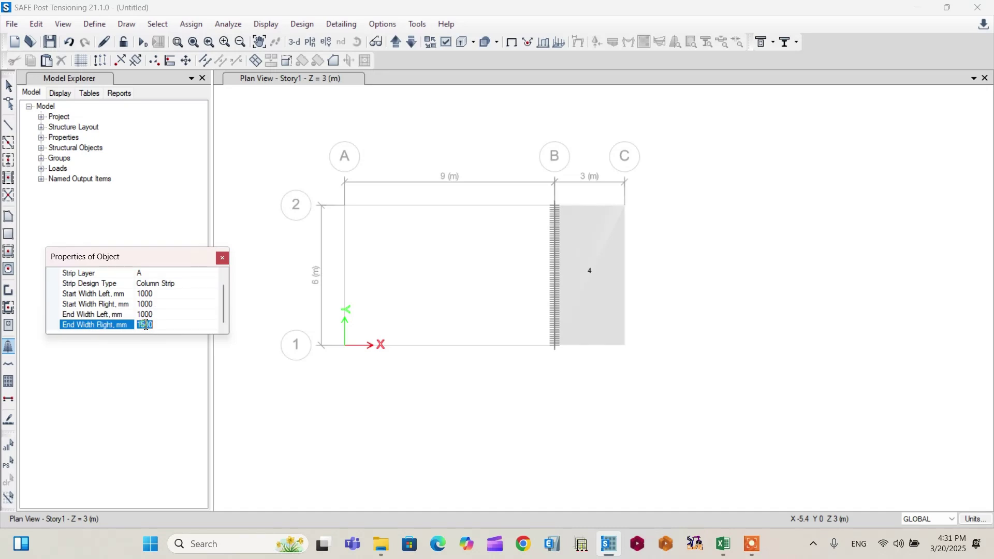
left_click(146, 324)
Draw a column strip along the slab edge on grid line 2, from grid C to grid B
left_click(627, 208)
scroll(582, 210, "up", 5)
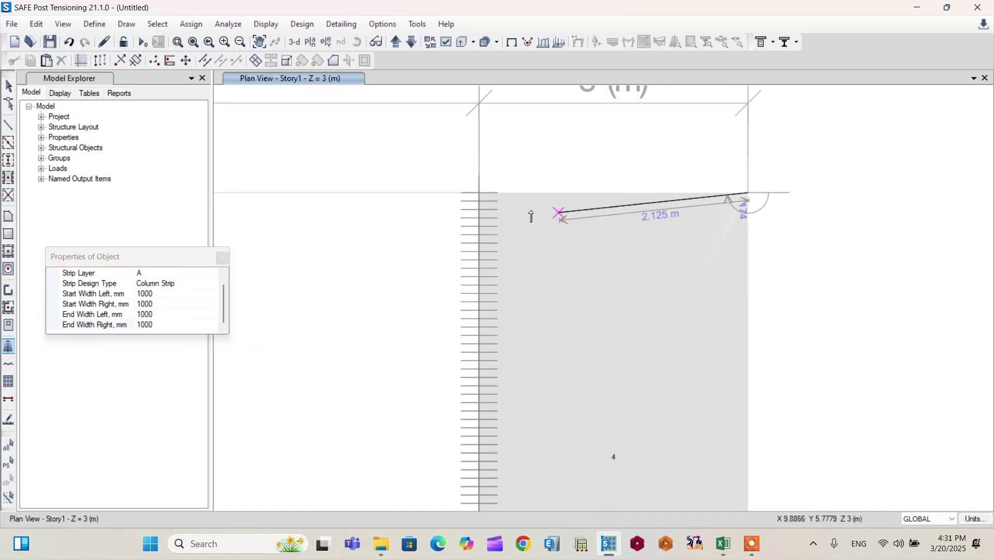
left_click(479, 193)
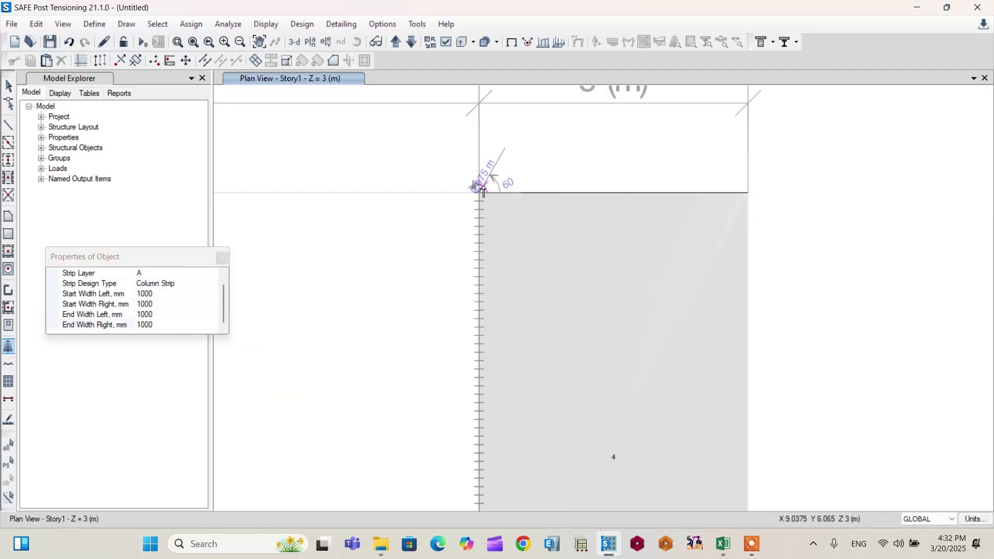
key("Return")
right_click(519, 161)
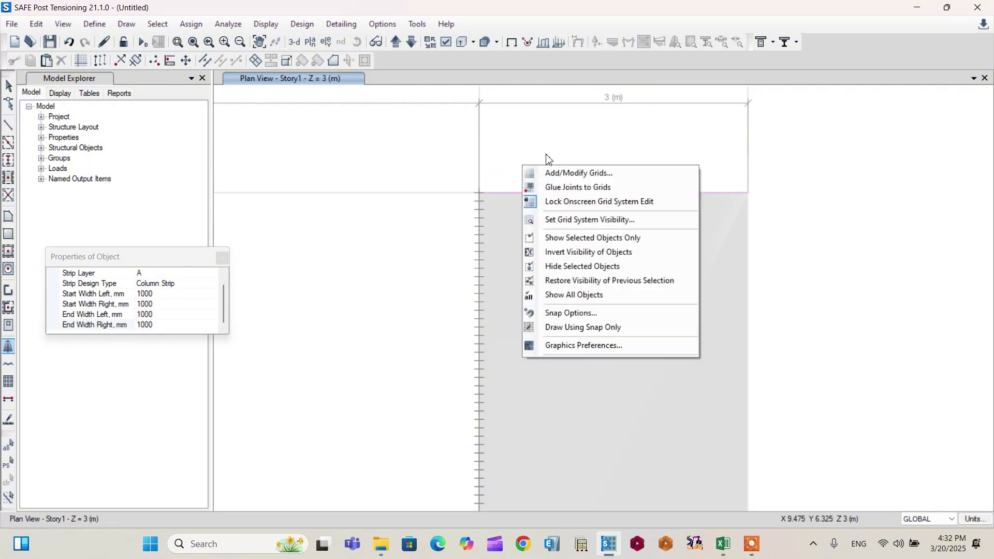
key("Escape")
scroll(555, 168, "down", 3)
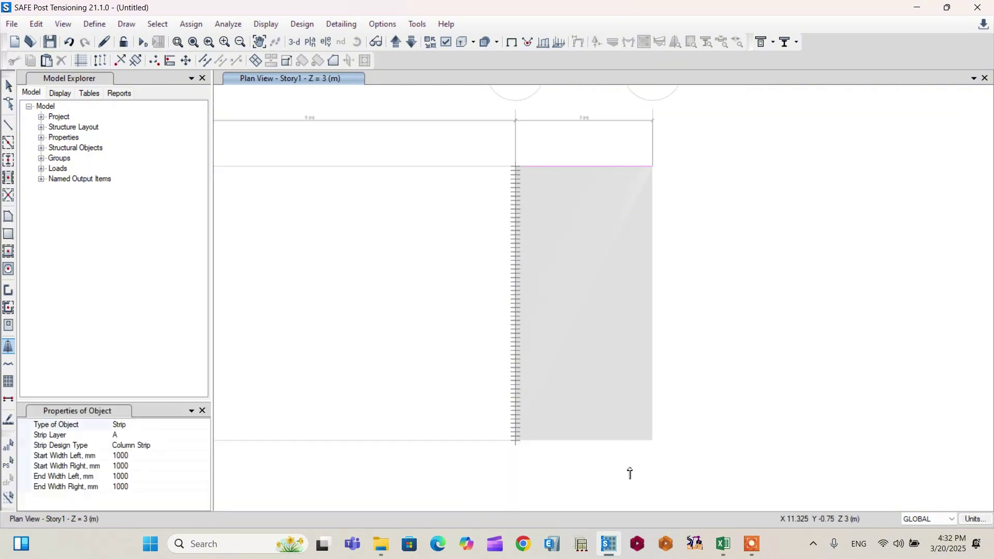
Draw a column strip along the slab edge on grid line 1, from grid C to grid B
left_click(654, 442)
scroll(542, 465, "up", 3)
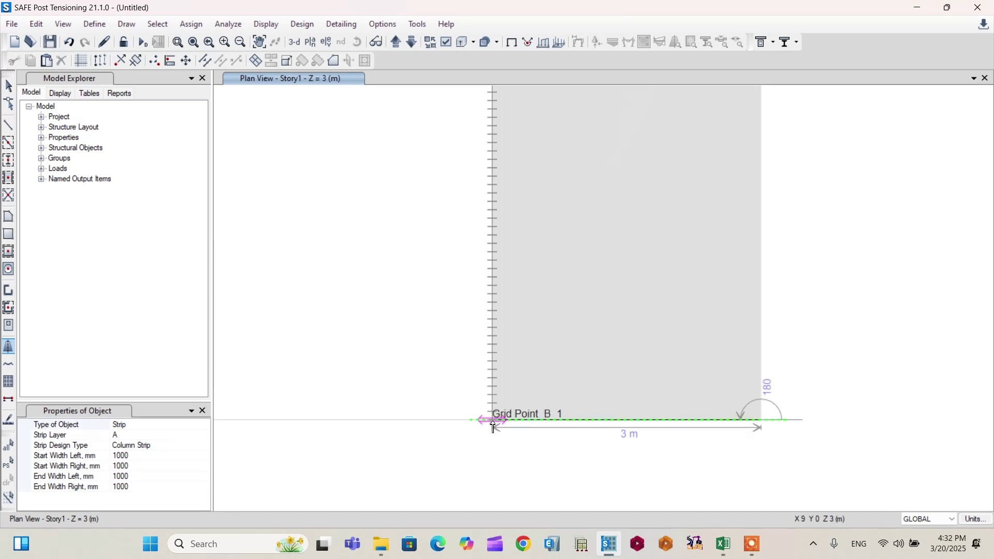
left_click(495, 428)
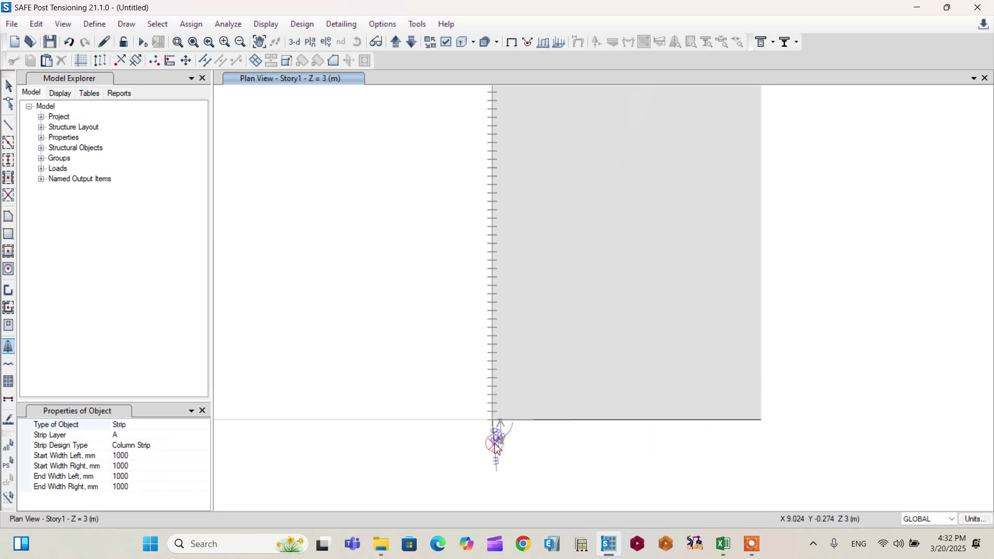
key("Return")
scroll(497, 448, "down", 5)
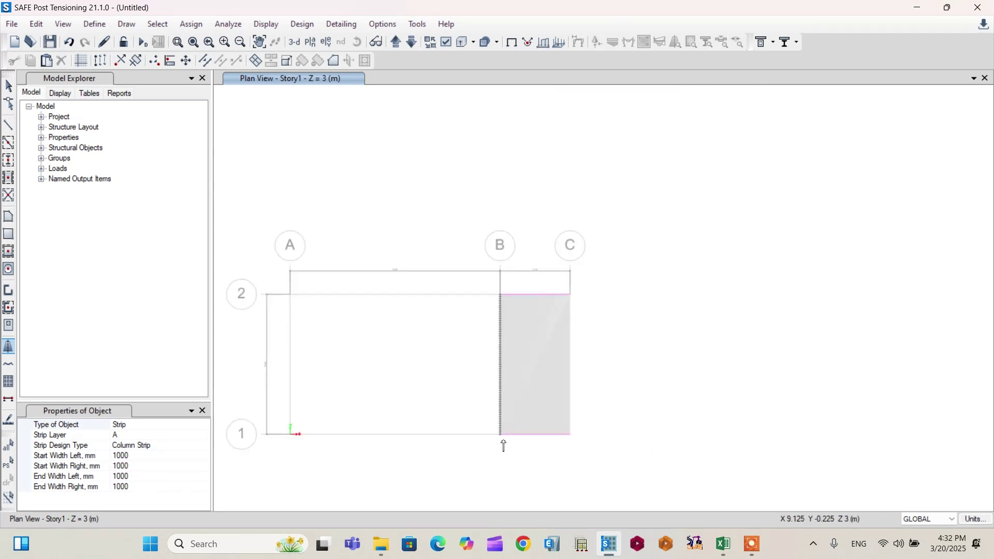
Switch the strip design type to Middle Strip and enable snapping to line ends and midpoints
left_click(180, 446)
left_click(205, 446)
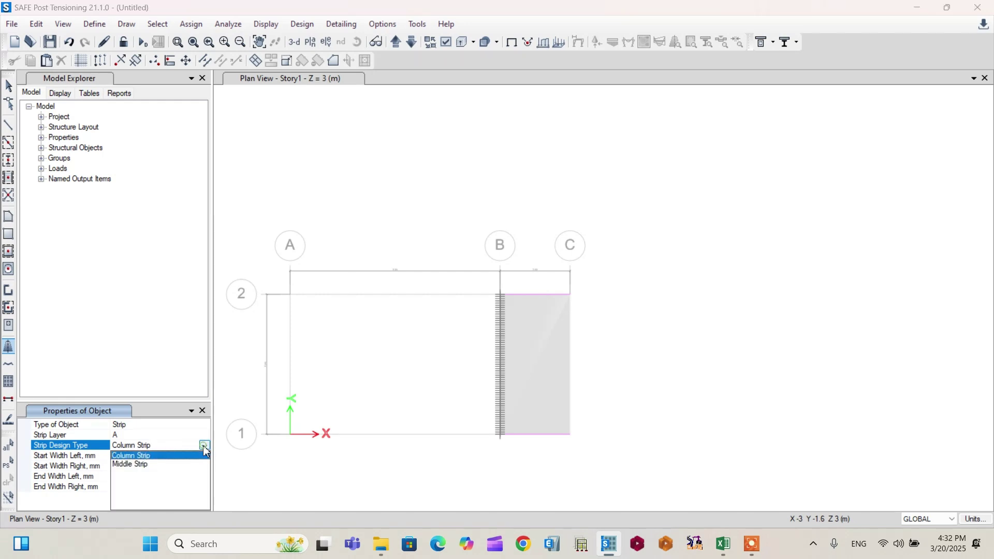
left_click(143, 465)
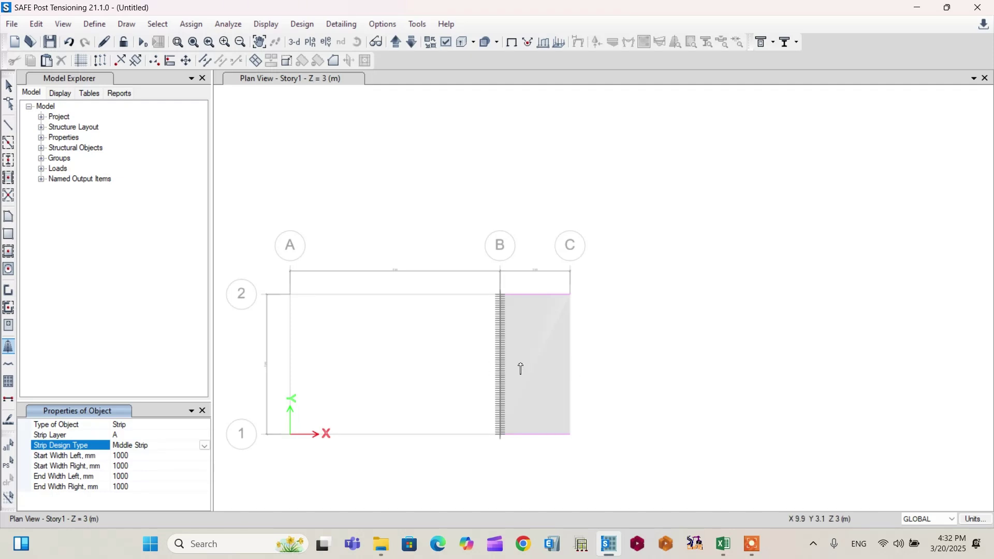
right_click(664, 373)
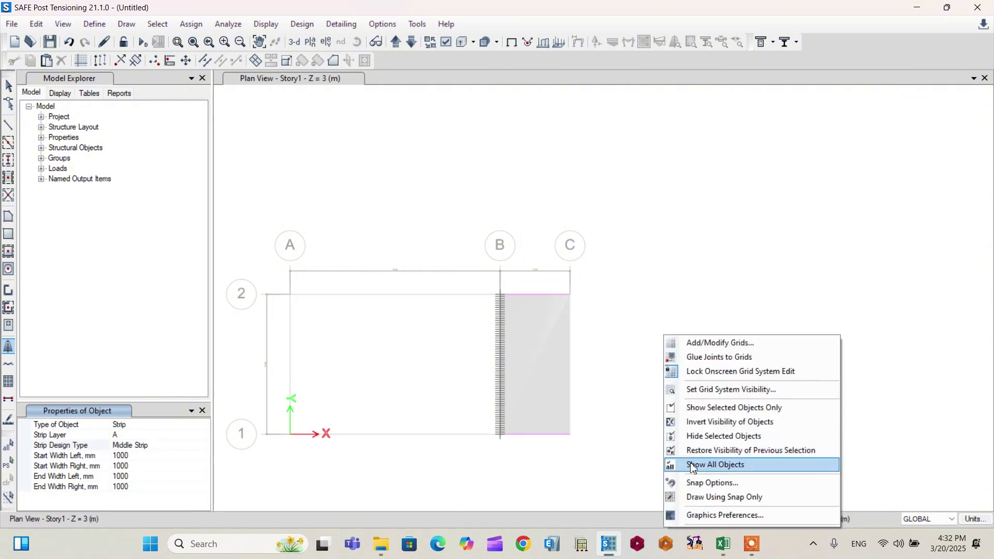
left_click(696, 487)
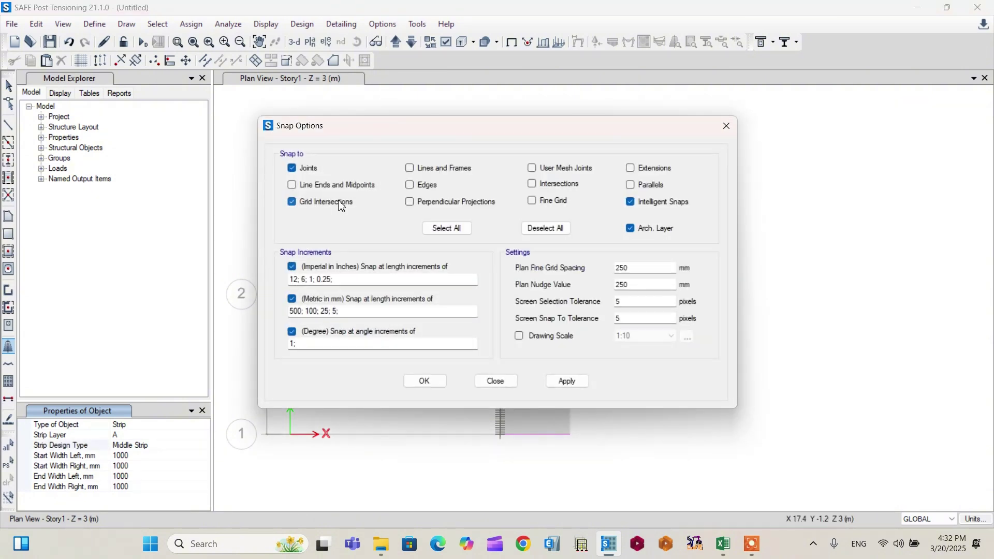
left_click(293, 187)
left_click(425, 382)
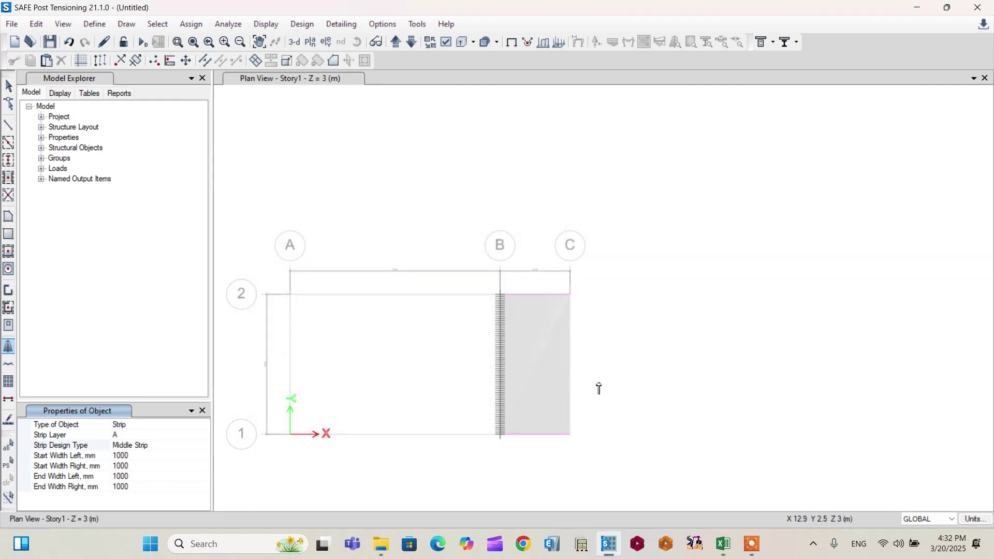
Draw a 3 m middle strip across the slab, from the midpoint of its grid C edge to grid line B
left_click(570, 365)
scroll(516, 367, "up", 5)
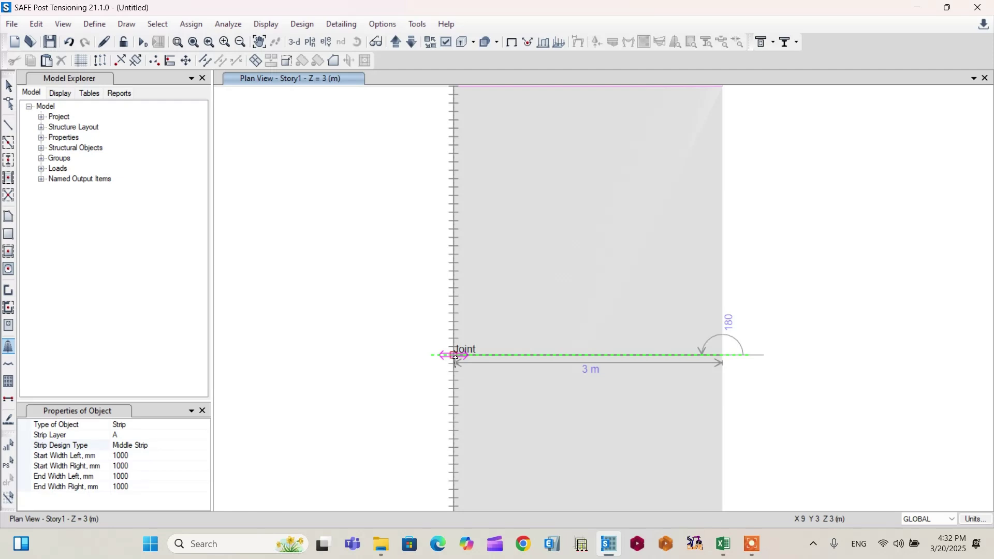
left_click(455, 355)
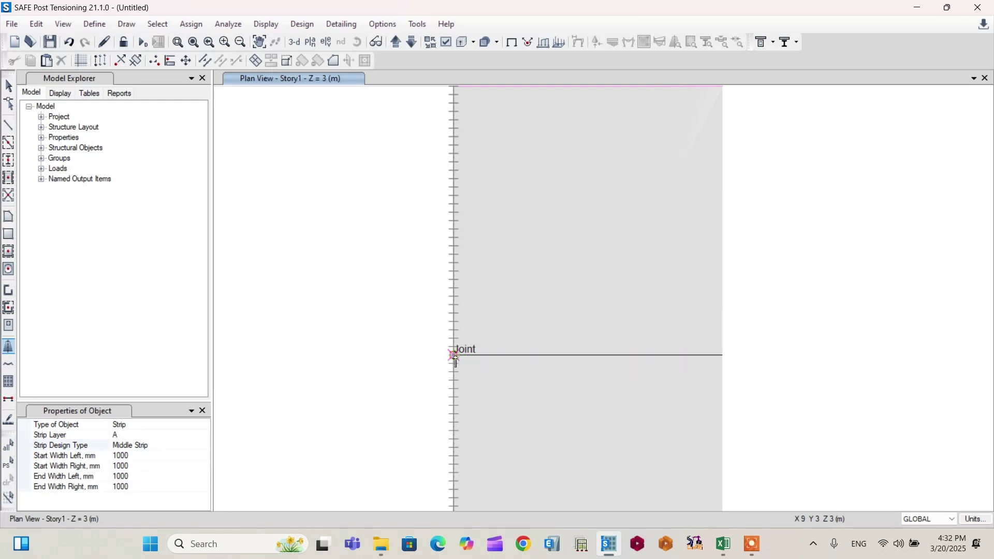
right_click(389, 310)
key("Escape")
scroll(514, 271, "down", 3)
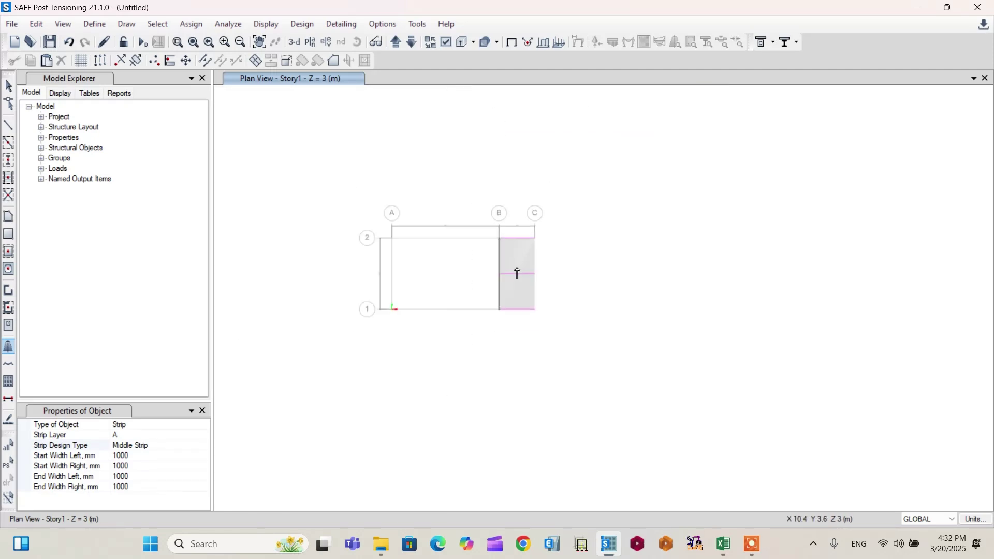
scroll(521, 273, "up", 3)
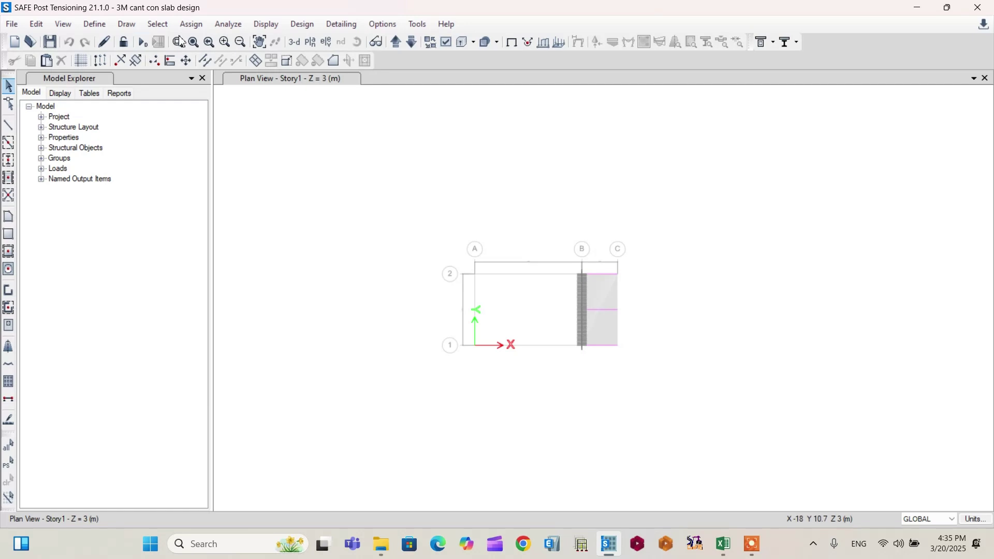
Open the concrete slab design preferences and review the resistance factors for Eurocode 2-2004
left_click(303, 25)
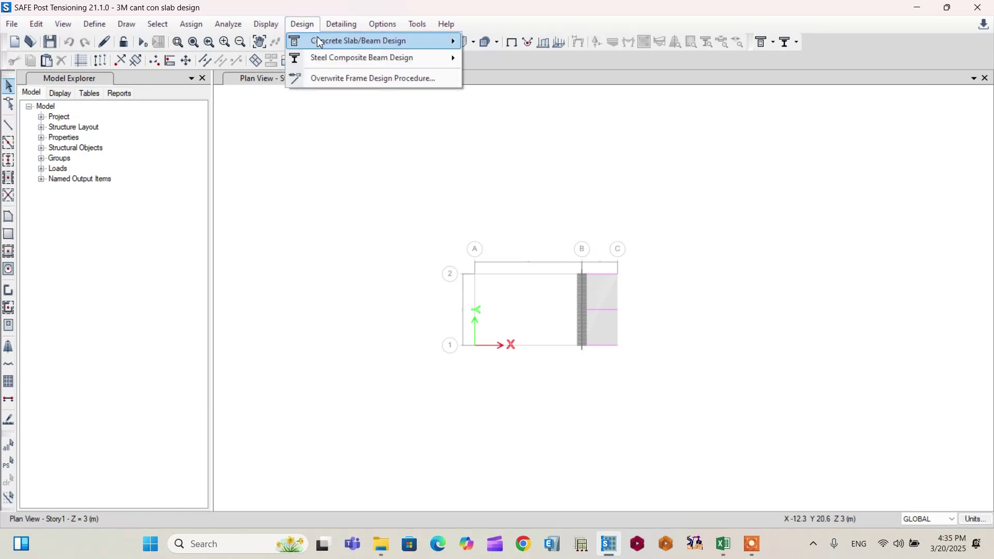
mouse_move(321, 45)
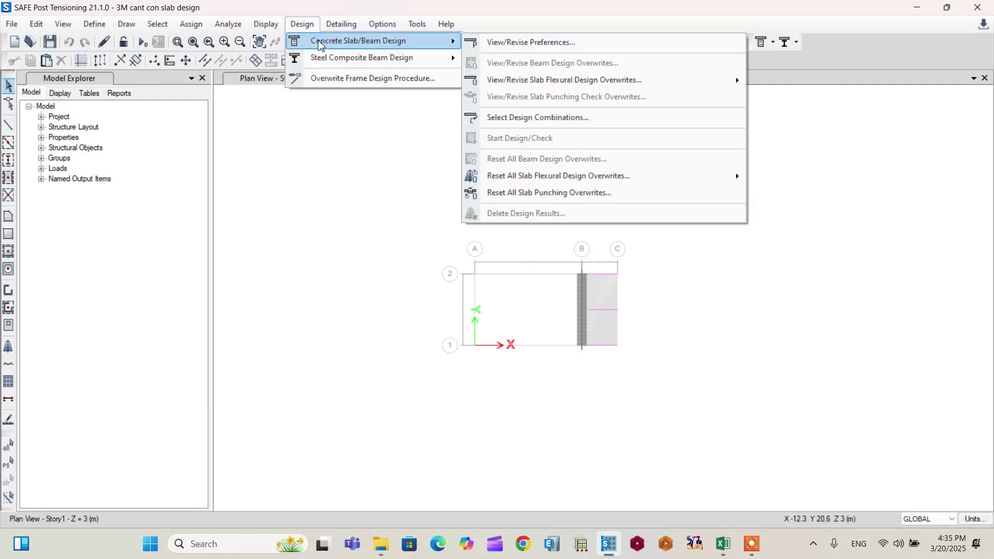
left_click(299, 30)
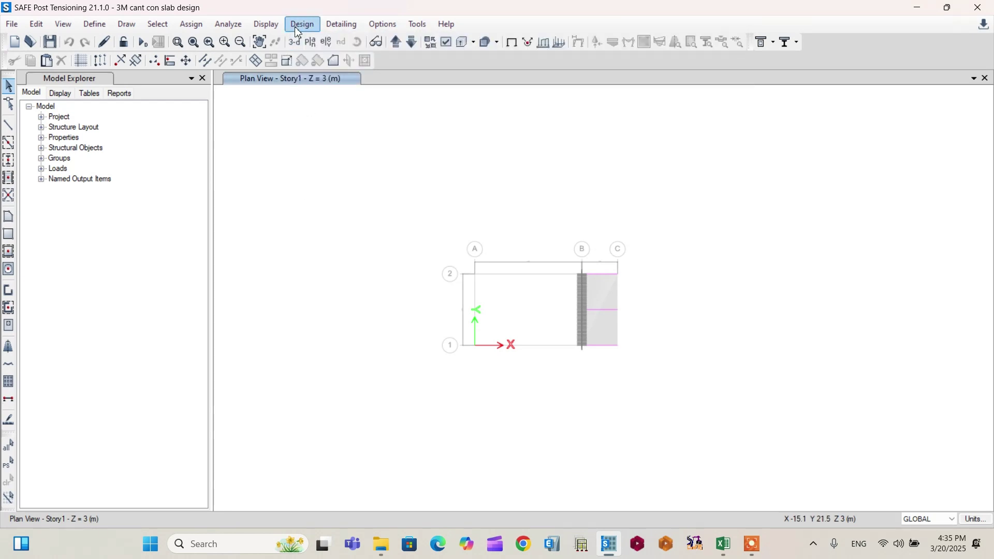
left_click(298, 27)
mouse_move(309, 46)
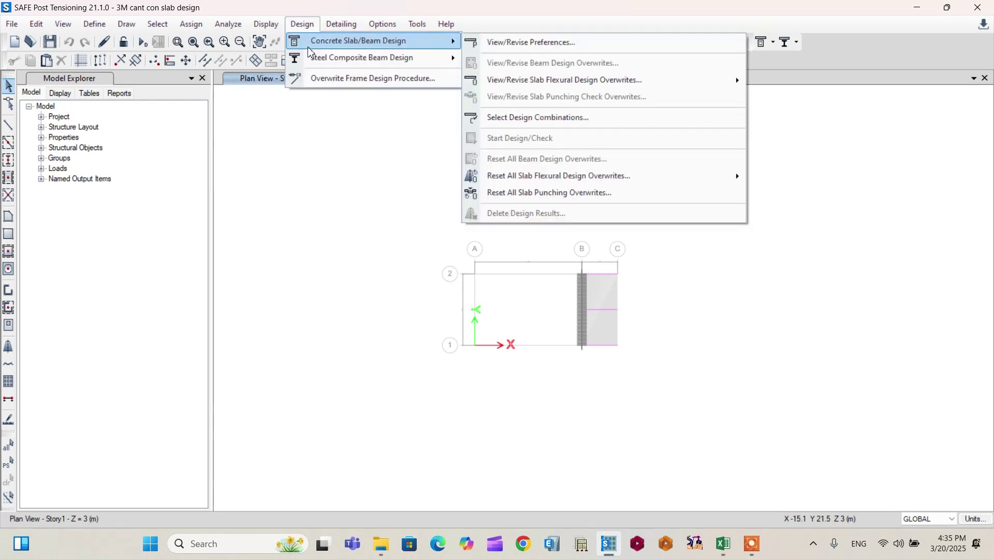
left_click(531, 47)
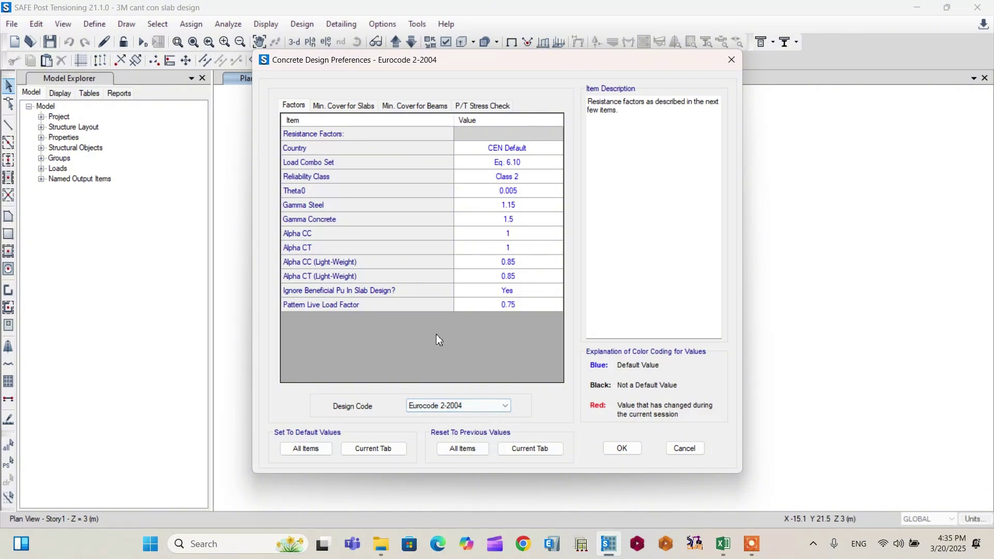
Check the slabs' minimum cover preferences, including the top and bottom clear cover, and accept the preferences
left_click(347, 106)
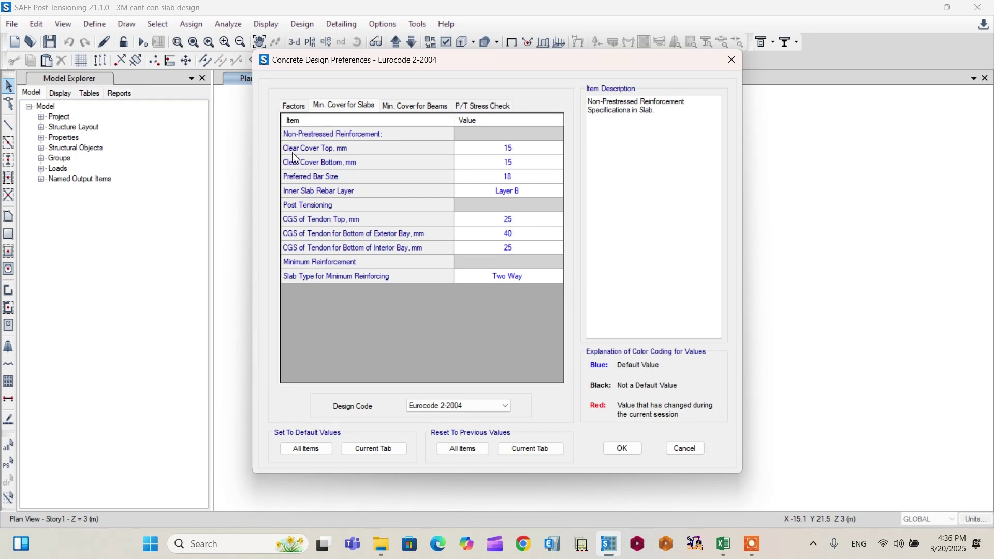
left_click(527, 148)
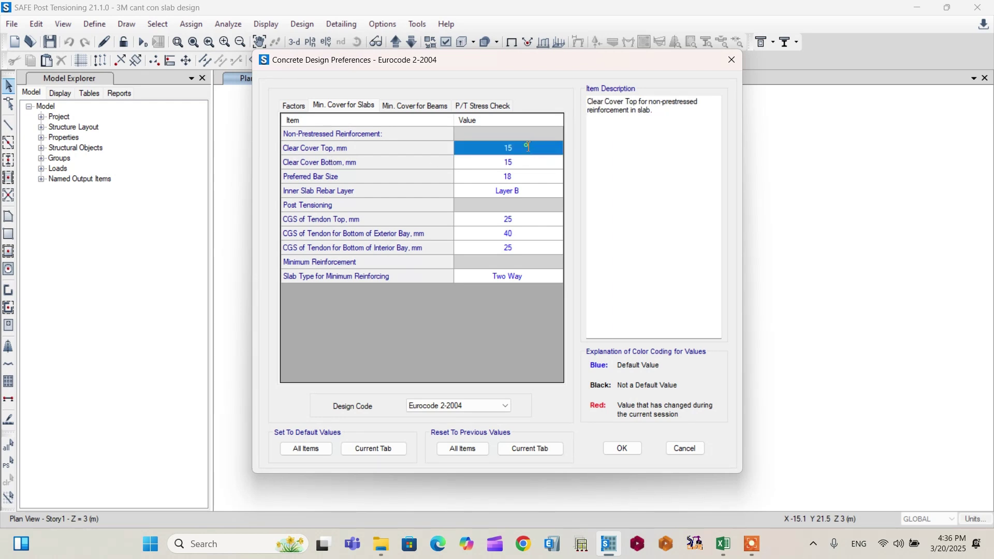
left_click(526, 148)
left_click(520, 162)
double_click(519, 161, "shift")
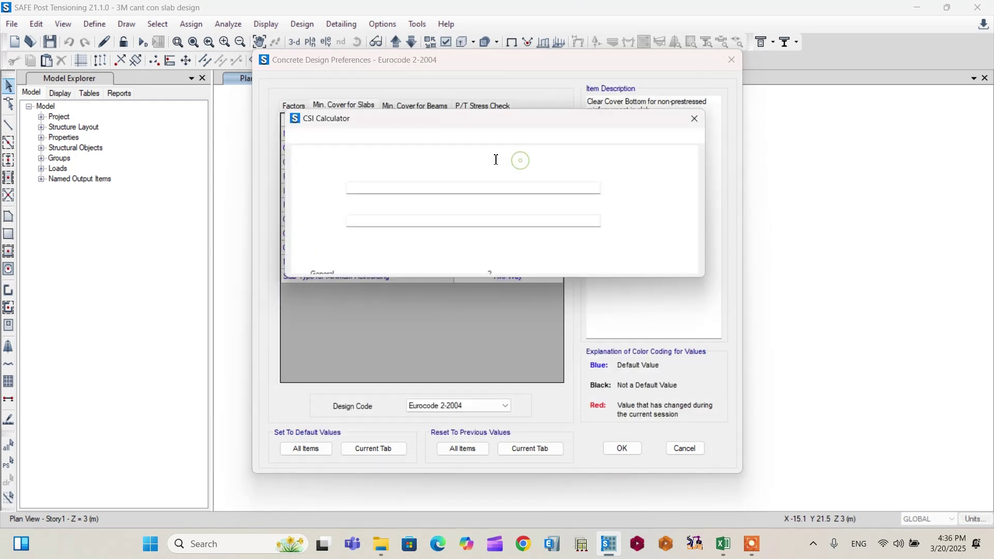
left_click(701, 116)
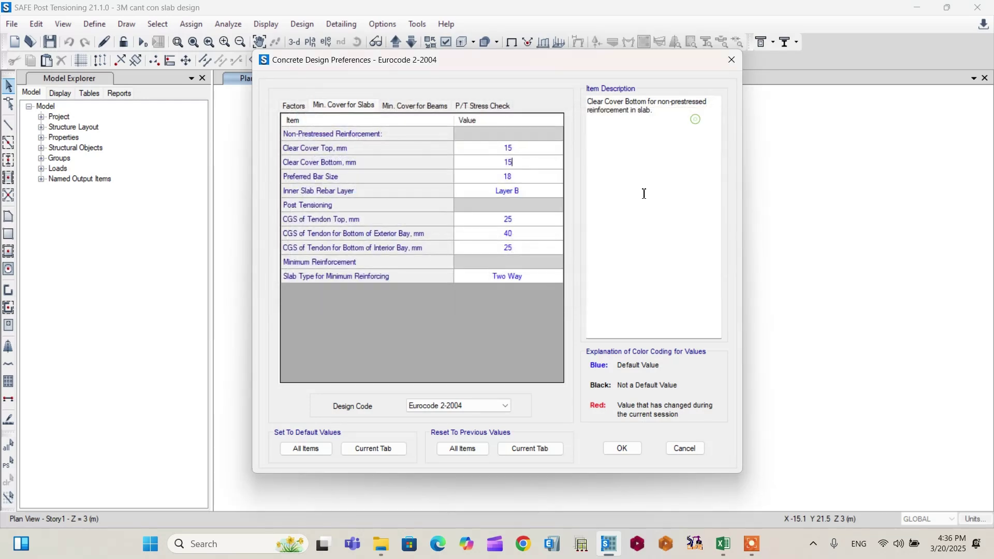
left_click(622, 448)
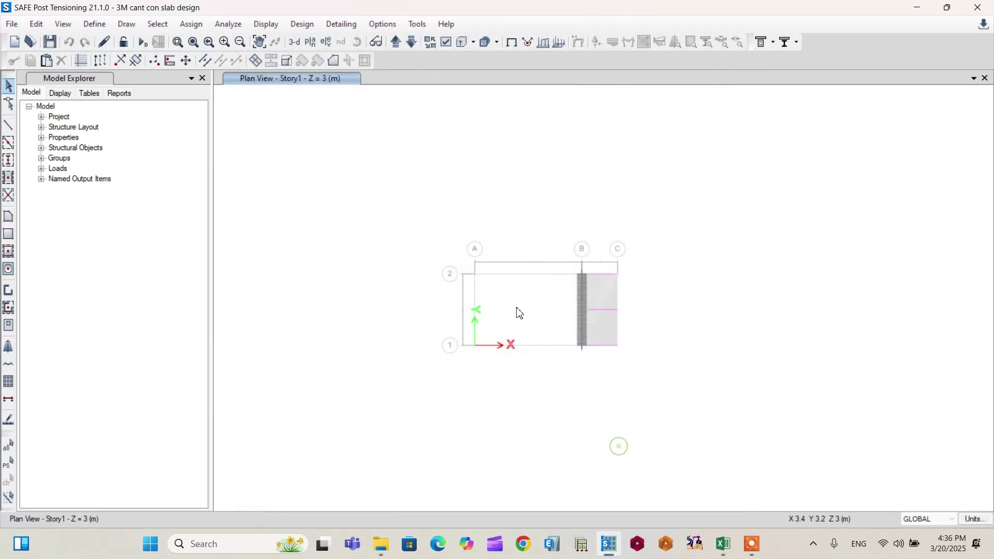
Run the analysis and design of the cantilever slab model
left_click(235, 29)
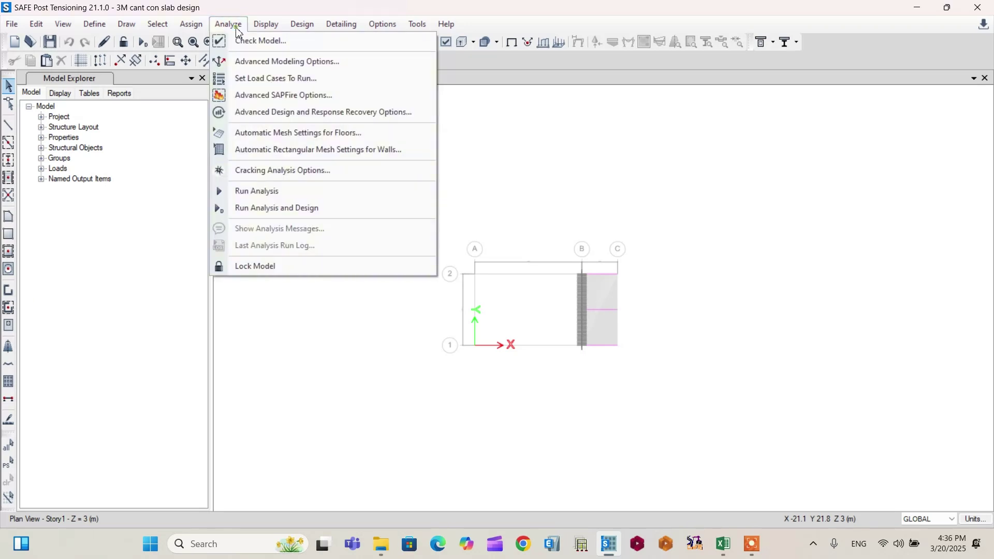
left_click(260, 210)
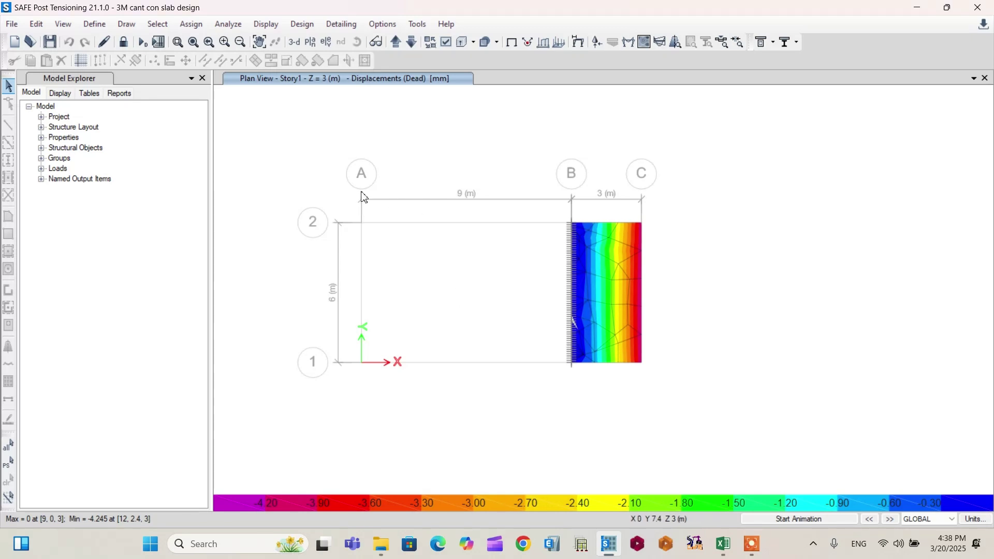
Display the slab's deformed shape contours for the load combination Comb1 SLS and examine the deflection across the cantilever
left_click(268, 26)
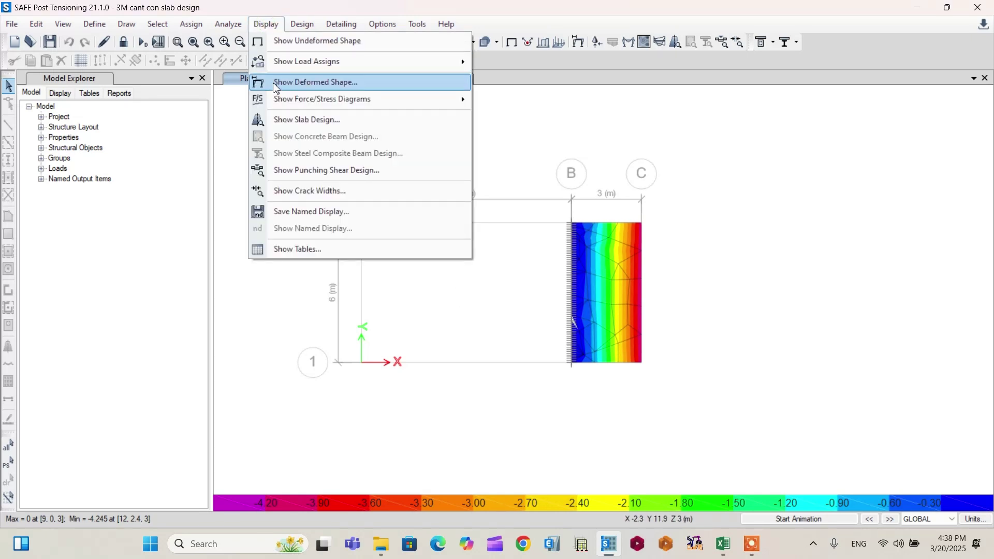
left_click(306, 88)
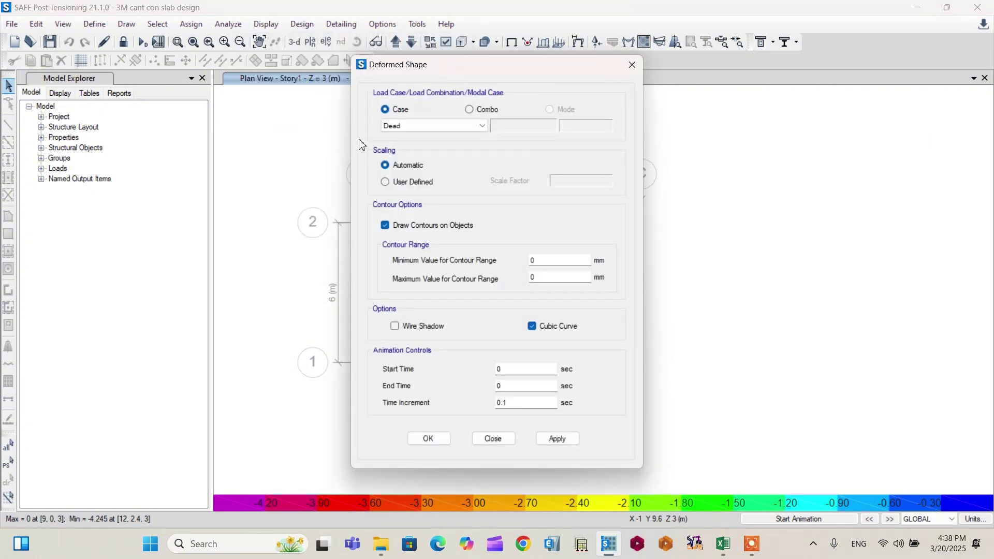
left_click(475, 109)
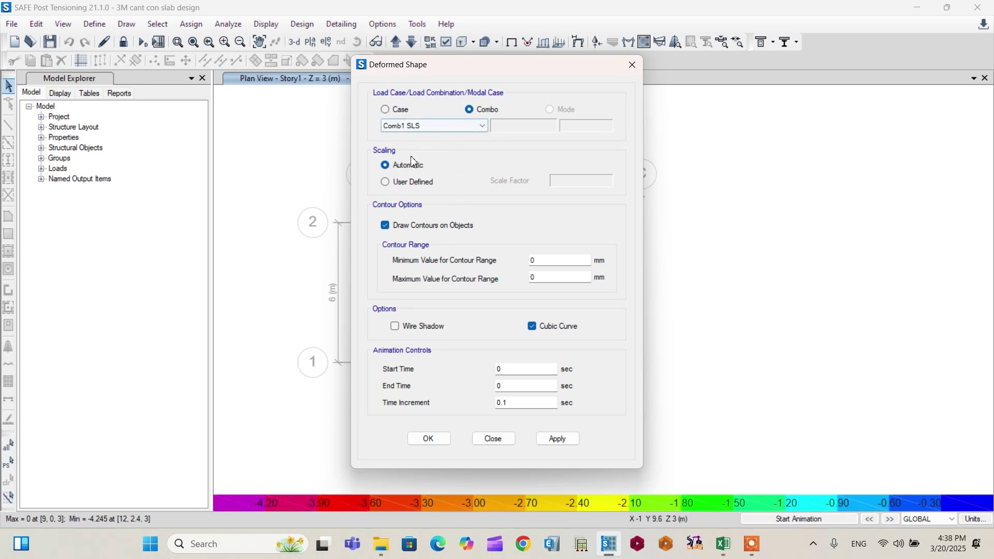
left_click(413, 444)
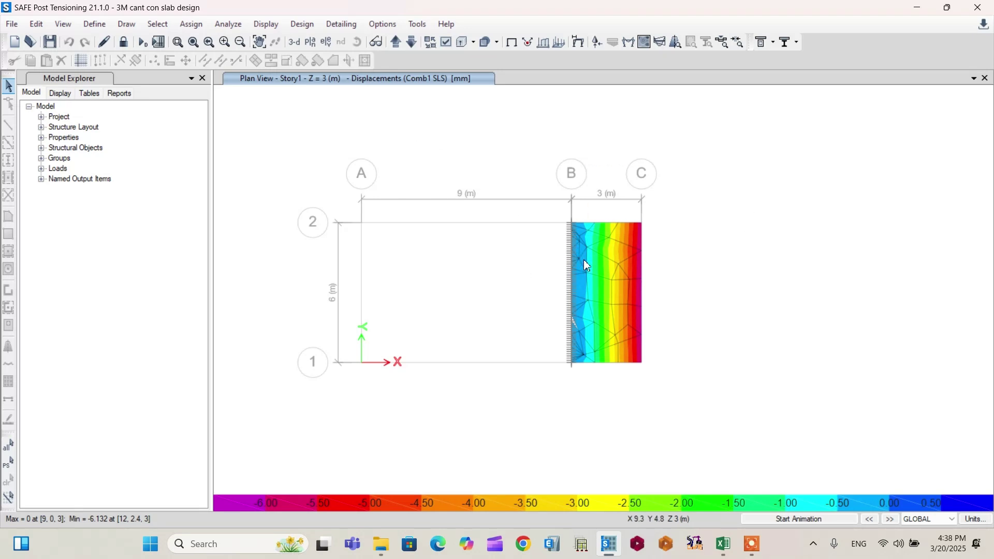
mouse_move(629, 290)
Display the strip-based slab design for Layer A as enveloping flexural reinforcement, showing top and bottom rebar intensity, and examine the strips
left_click(275, 27)
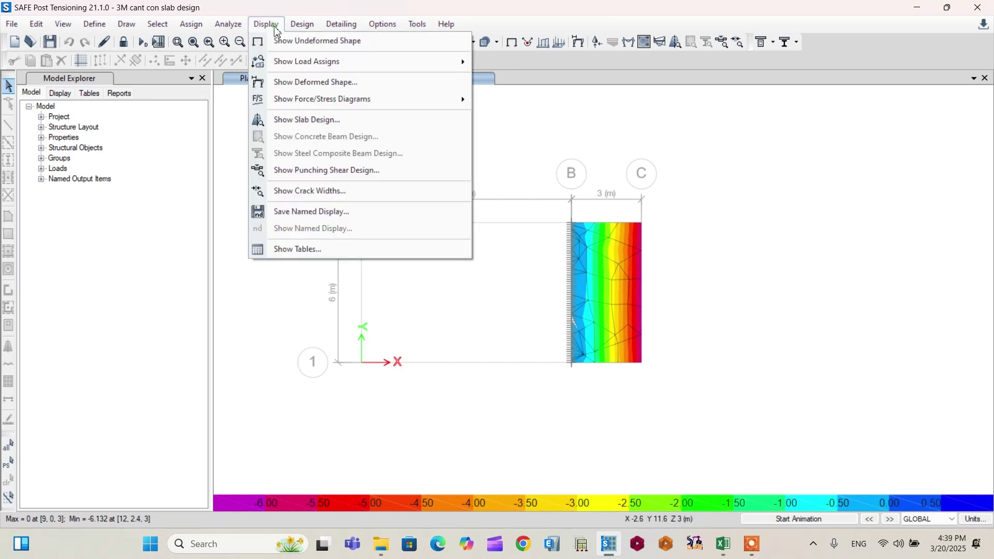
left_click(311, 127)
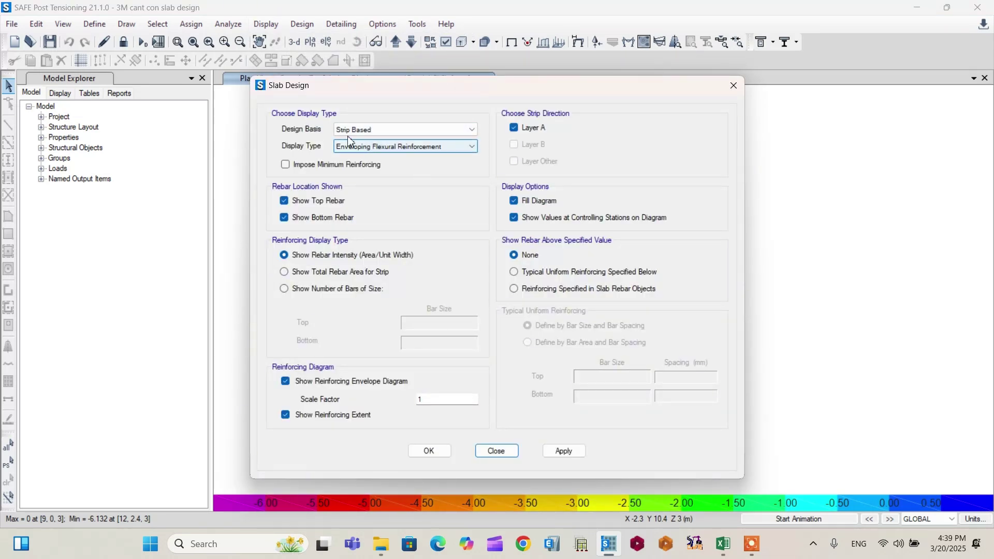
left_click(374, 146)
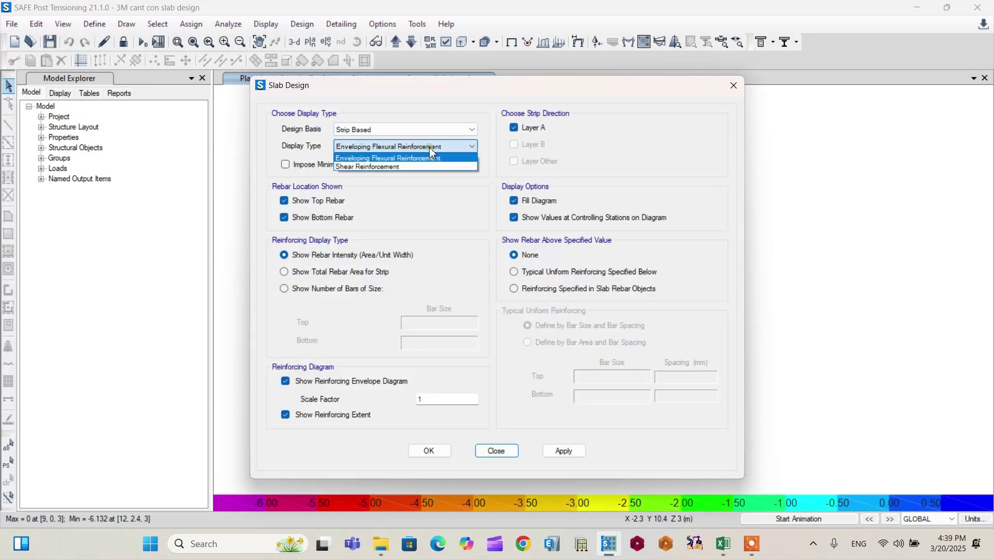
left_click(382, 103)
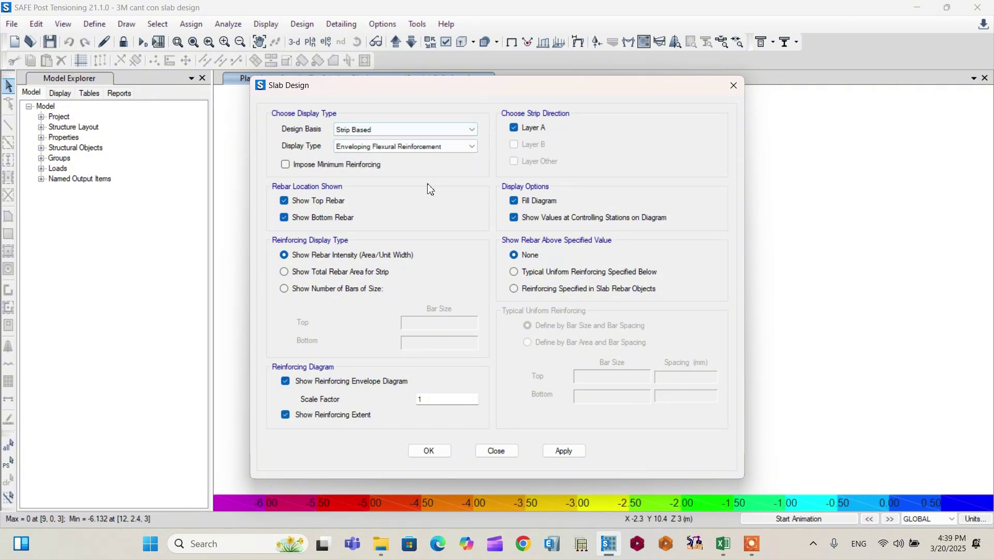
left_click(432, 452)
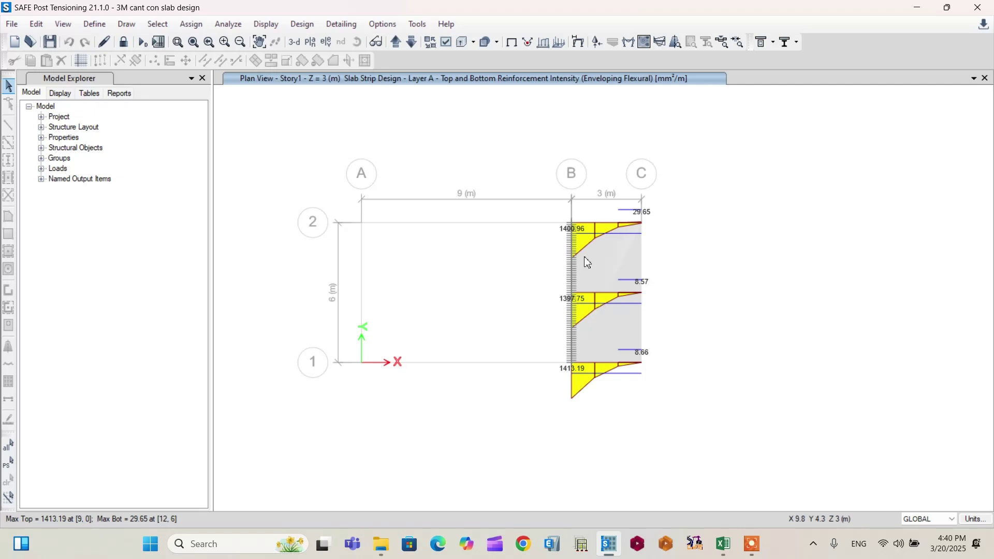
scroll(582, 253, "up", 2)
scroll(569, 201, "down", 2)
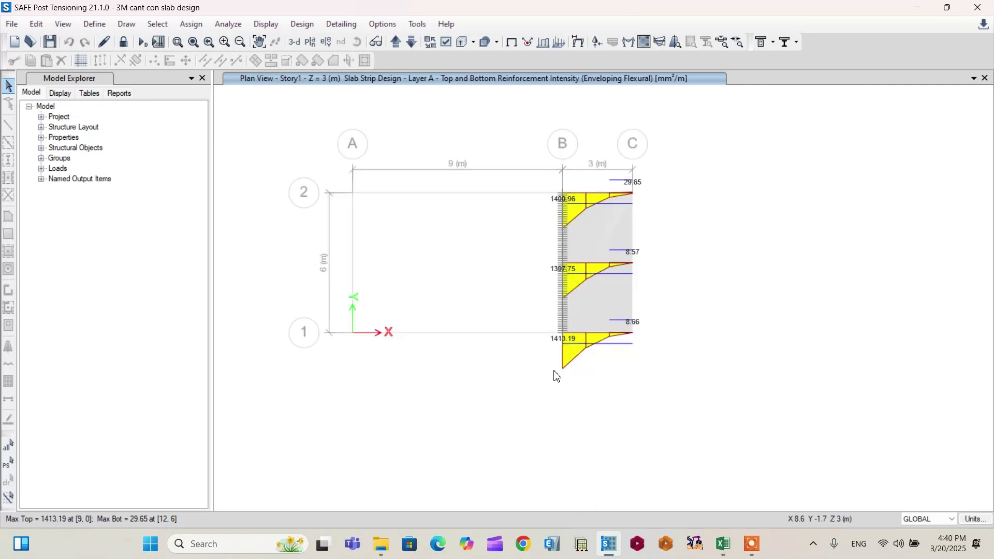